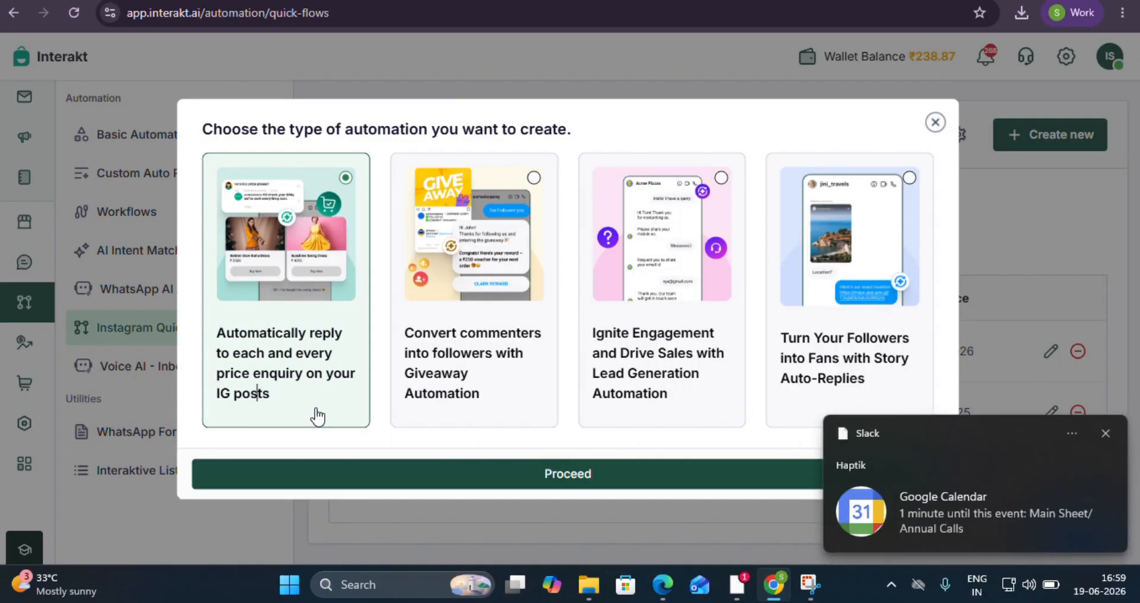
Start a price-enquiry auto-reply automation for the post captioned "skin produtc" and continue to the product details.
{"action": "left_click", "coordinate": [1108, 431]}
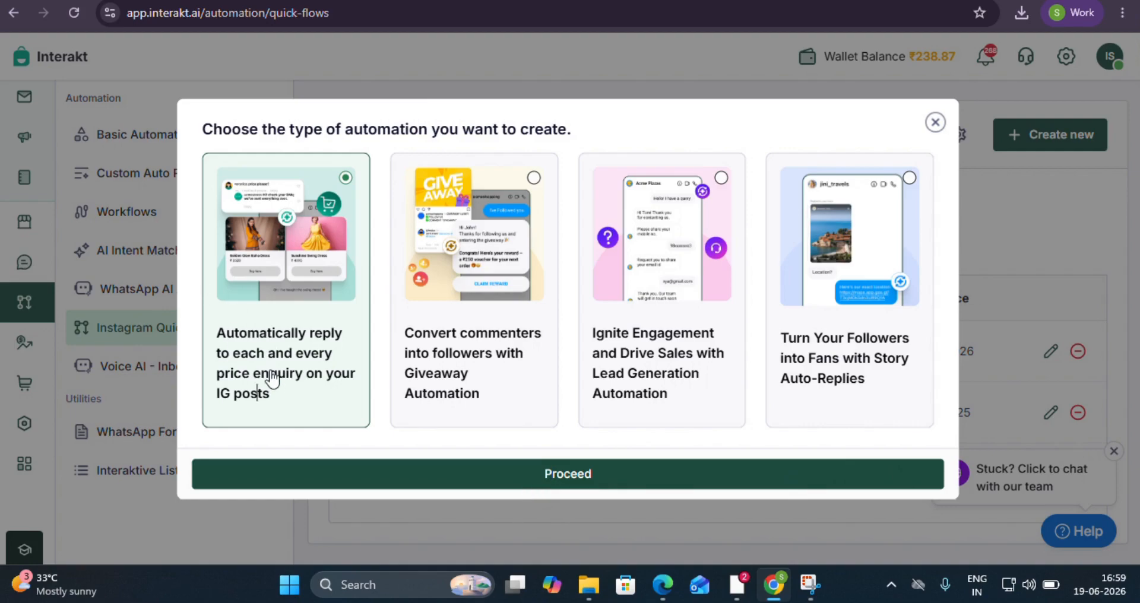
{"action": "left_click", "coordinate": [514, 483]}
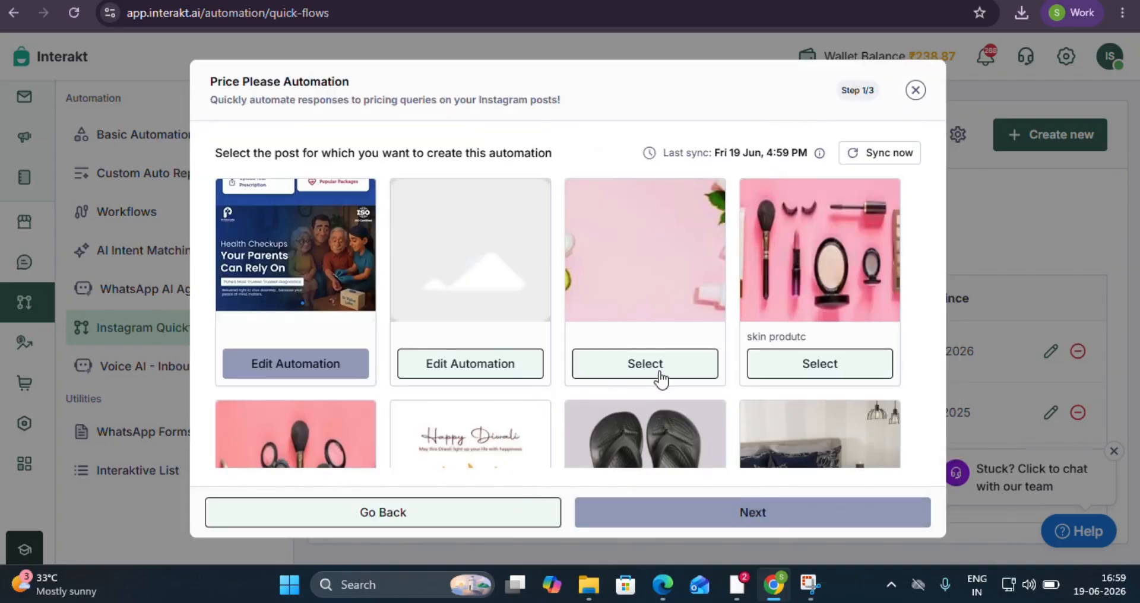
{"action": "scroll", "coordinate": [653, 371], "scroll_direction": "down", "scroll_amount": 1}
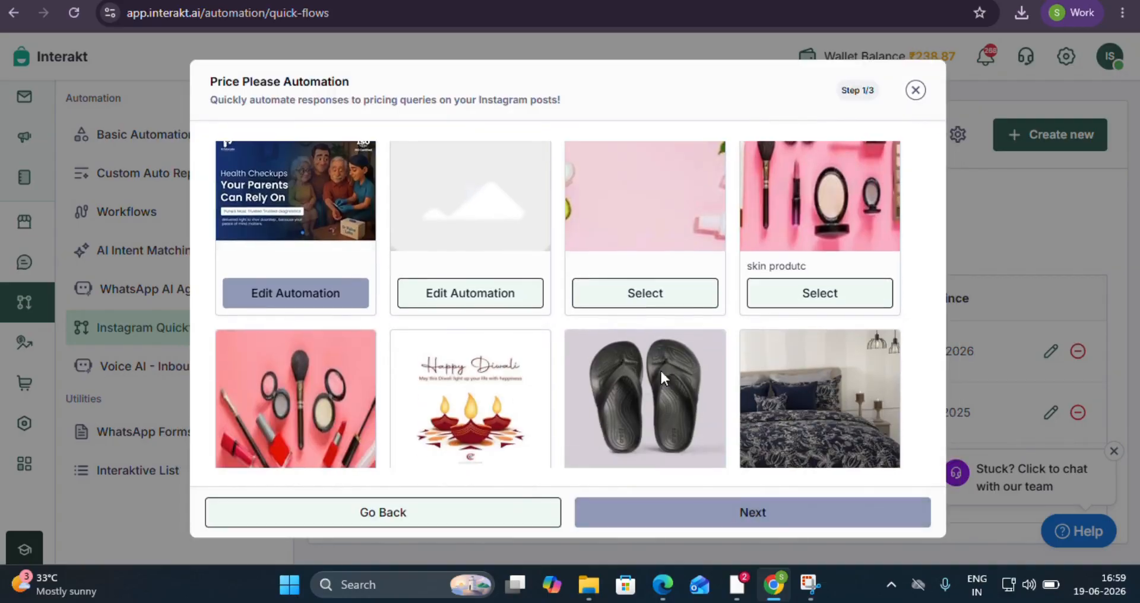
{"action": "left_click", "coordinate": [772, 297]}
{"action": "left_click", "coordinate": [731, 514]}
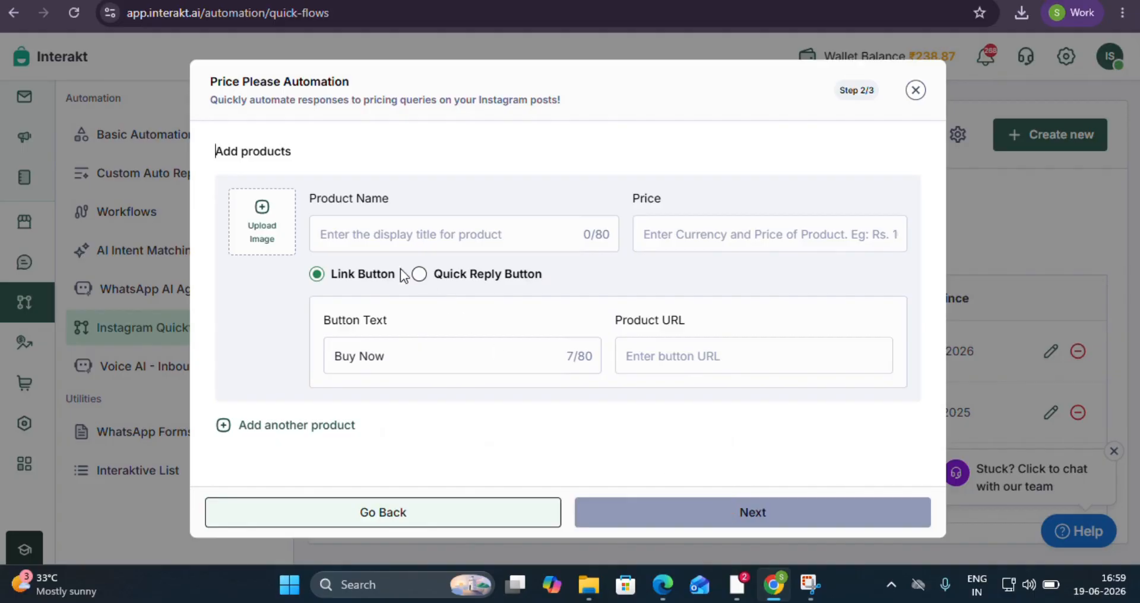
Upload the shiv_parvati image from the Downloads folder as the product image.
{"action": "left_click", "coordinate": [270, 222]}
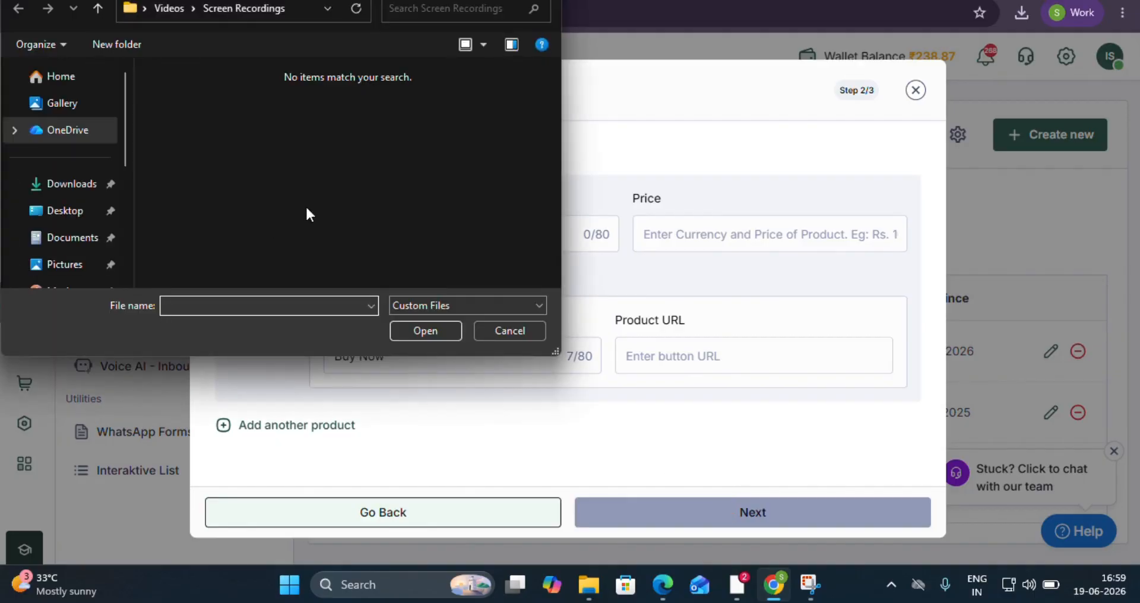
{"action": "scroll", "coordinate": [72, 185], "scroll_direction": "down", "scroll_amount": 3}
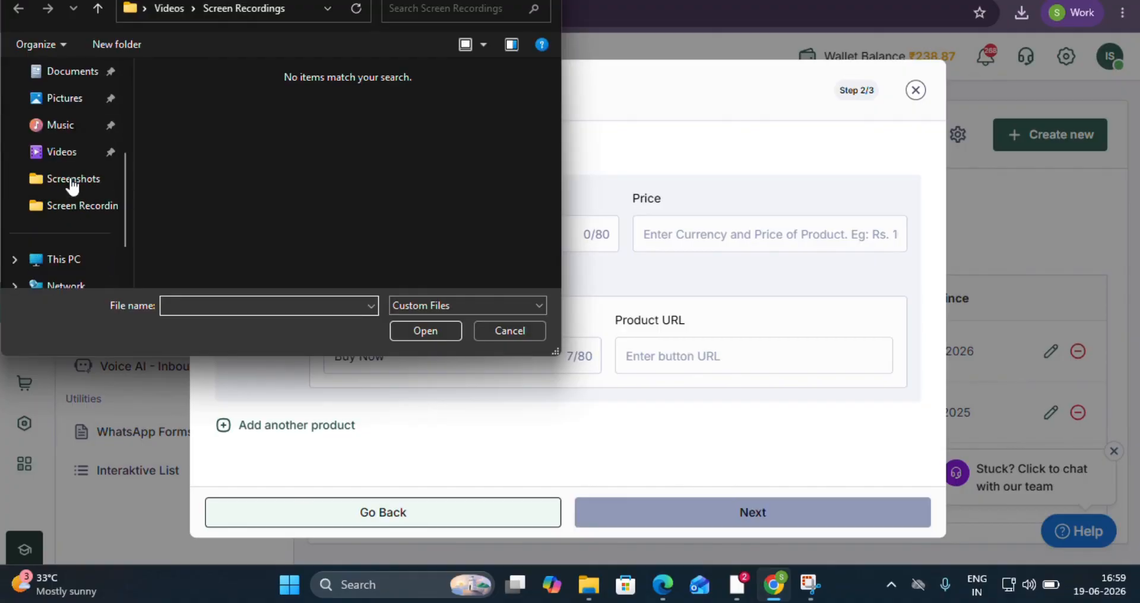
{"action": "left_click", "coordinate": [41, 98]}
{"action": "scroll", "coordinate": [65, 168], "scroll_direction": "up", "scroll_amount": 3}
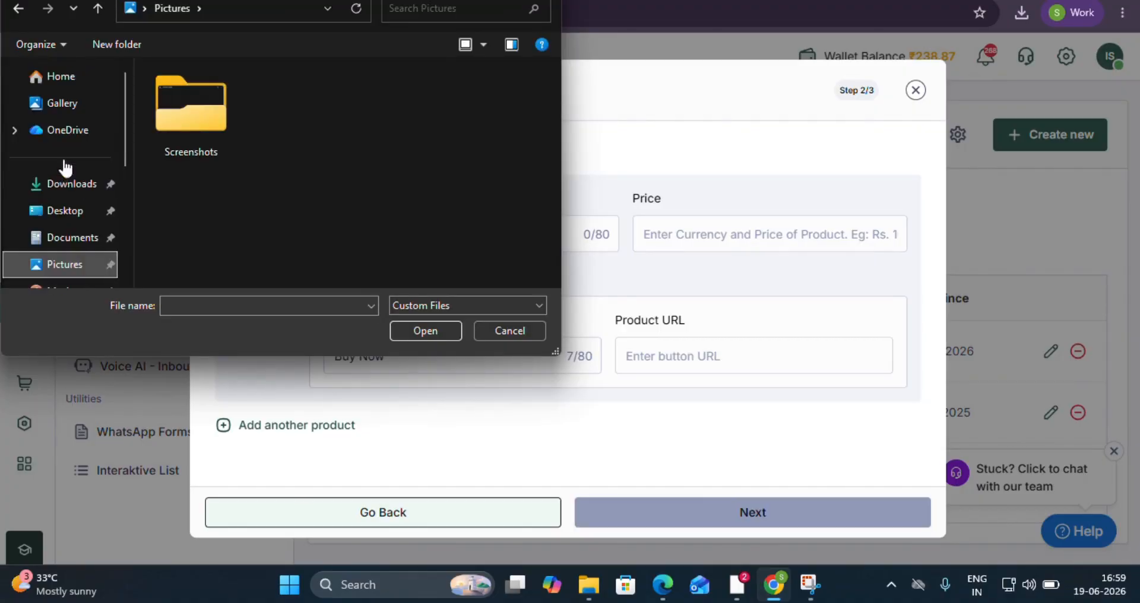
{"action": "left_click", "coordinate": [65, 184]}
{"action": "left_click", "coordinate": [314, 203]}
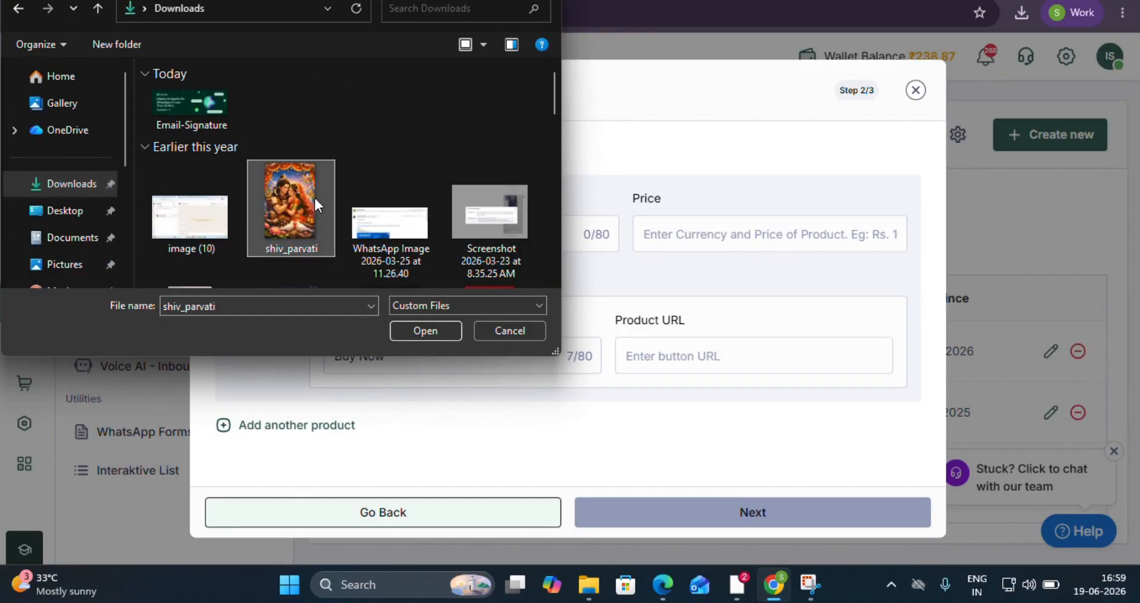
{"action": "left_click", "coordinate": [420, 329]}
Name the product "Poster" and set its price to 1234.
{"action": "left_click", "coordinate": [426, 233]}
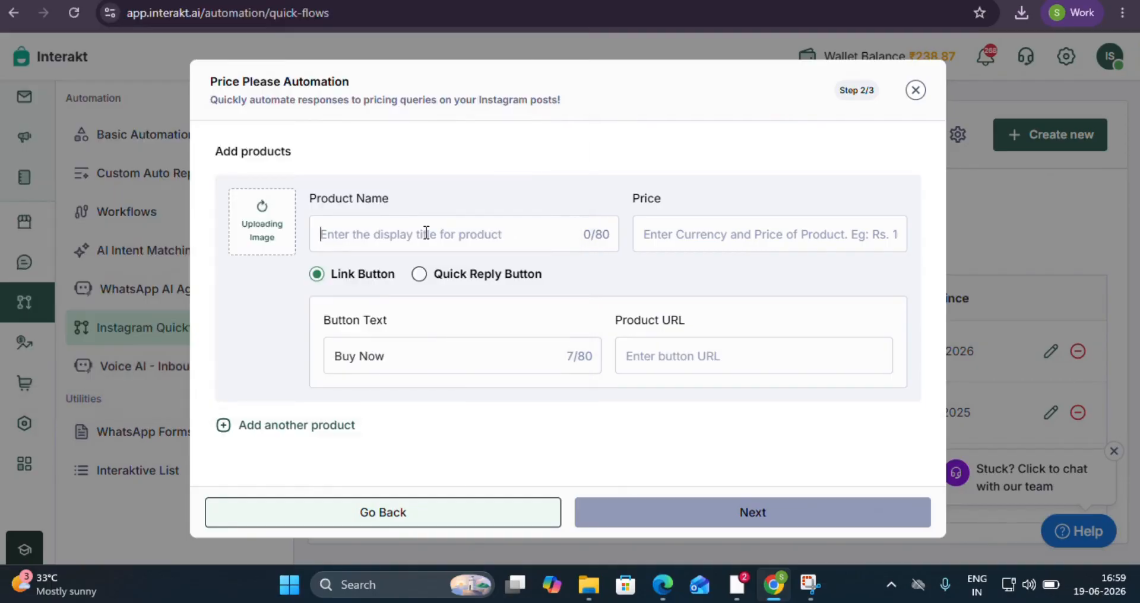
{"action": "type", "text": "Poste"}
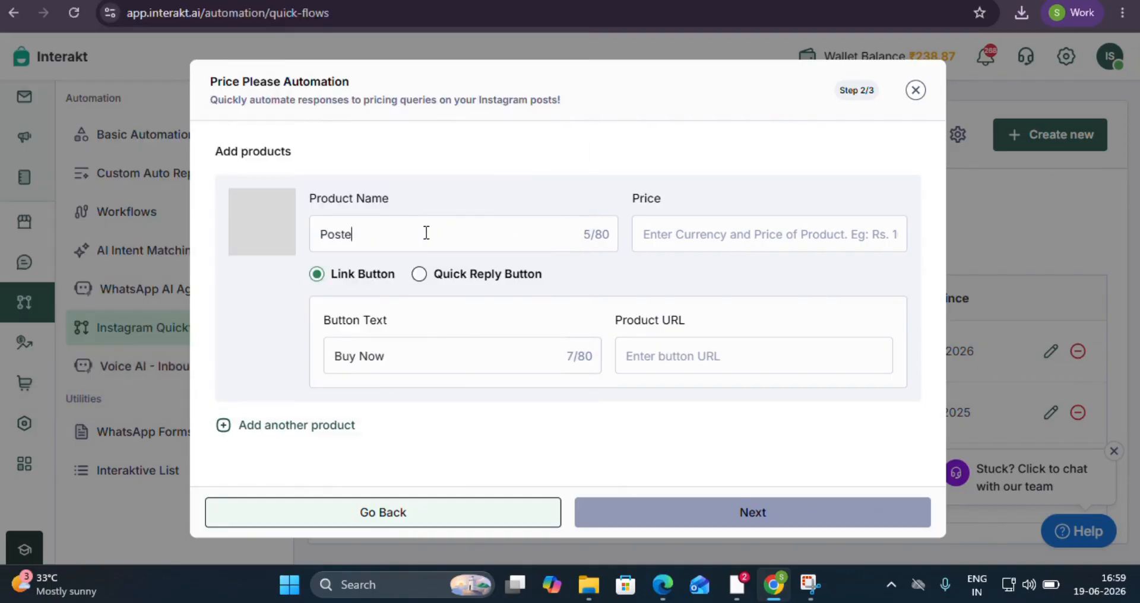
{"action": "type", "text": "r"}
{"action": "left_click", "coordinate": [698, 233]}
{"action": "type", "text": "123"}
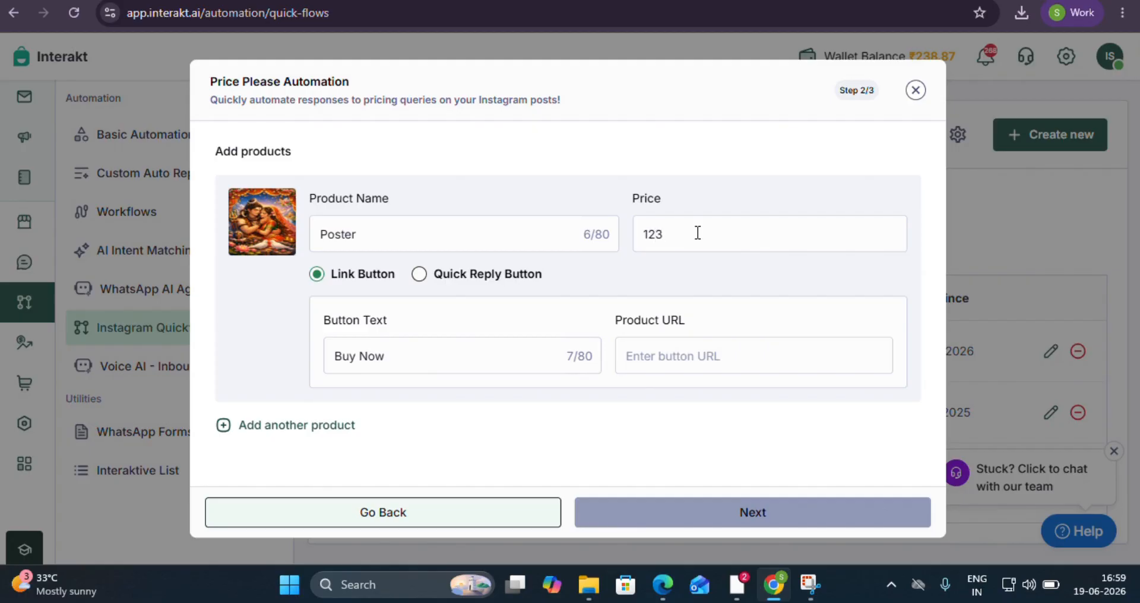
{"action": "type", "text": "4"}
{"action": "left_click", "coordinate": [710, 349]}
{"action": "type", "text": "www.inter"}
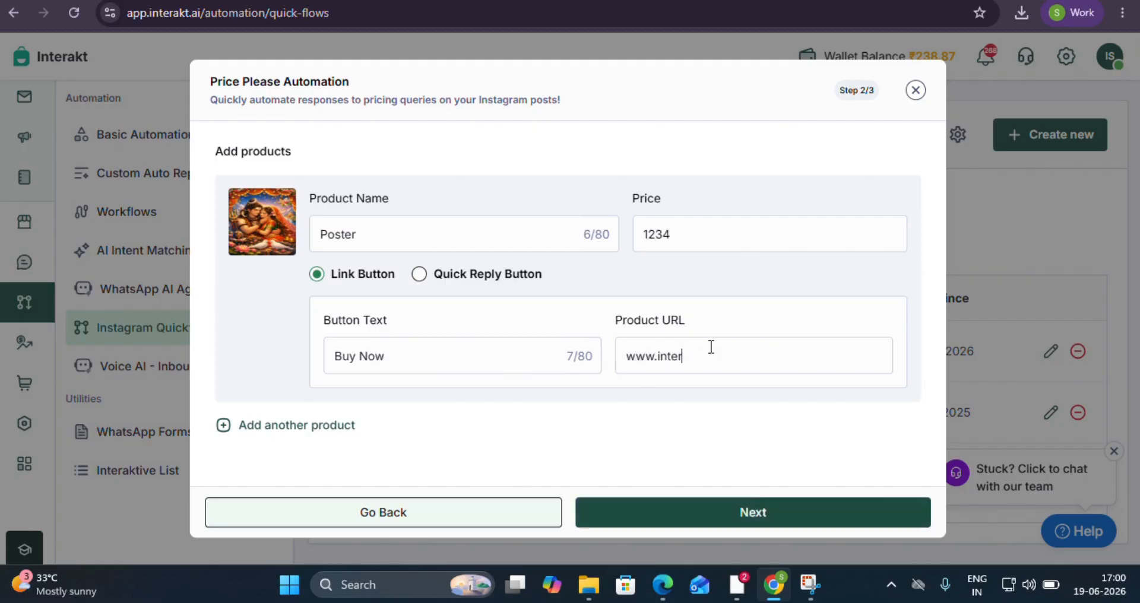
{"action": "type", "text": "akt.ai"}
Give the product a quick reply button instead of a link, review the preview and activate the price automation.
{"action": "left_click", "coordinate": [419, 275]}
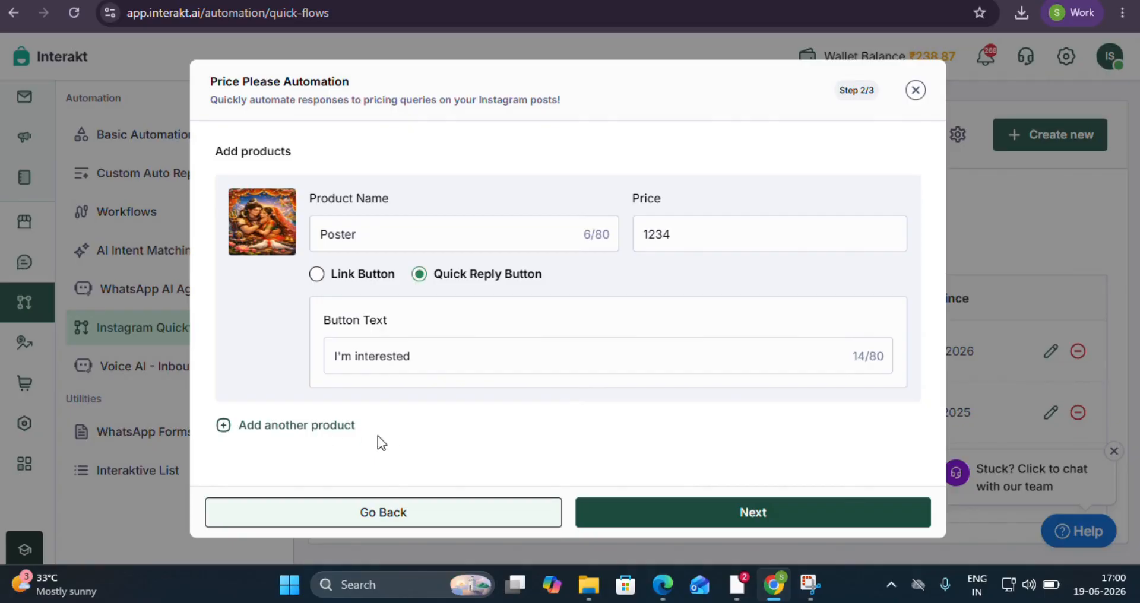
{"action": "left_click", "coordinate": [709, 524]}
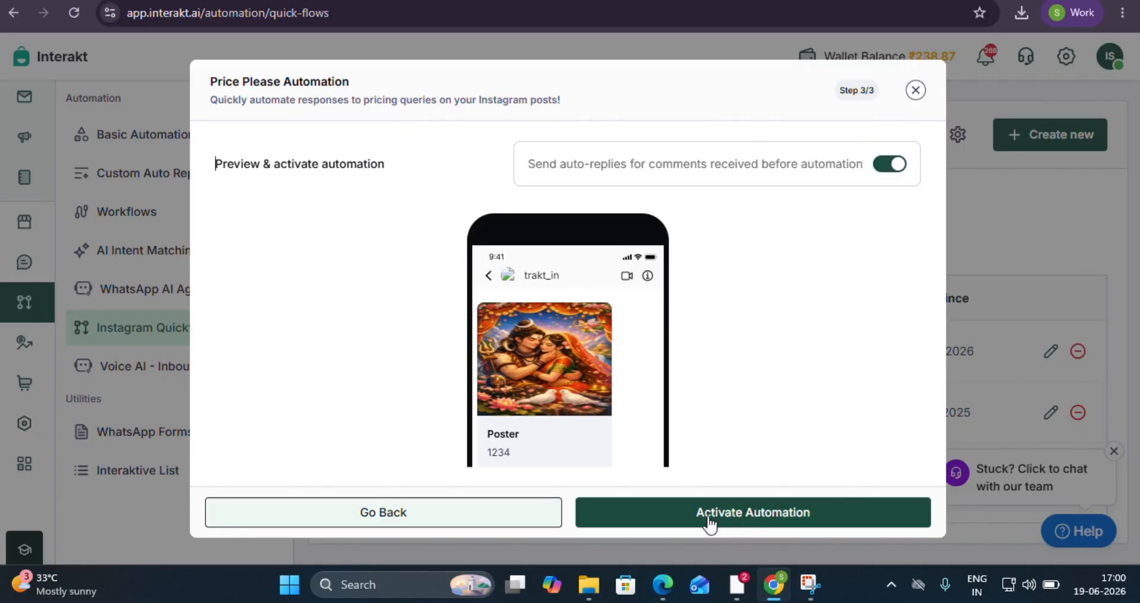
{"action": "scroll", "coordinate": [627, 344], "scroll_direction": "down", "scroll_amount": 2}
{"action": "scroll", "coordinate": [620, 214], "scroll_direction": "up", "scroll_amount": 2}
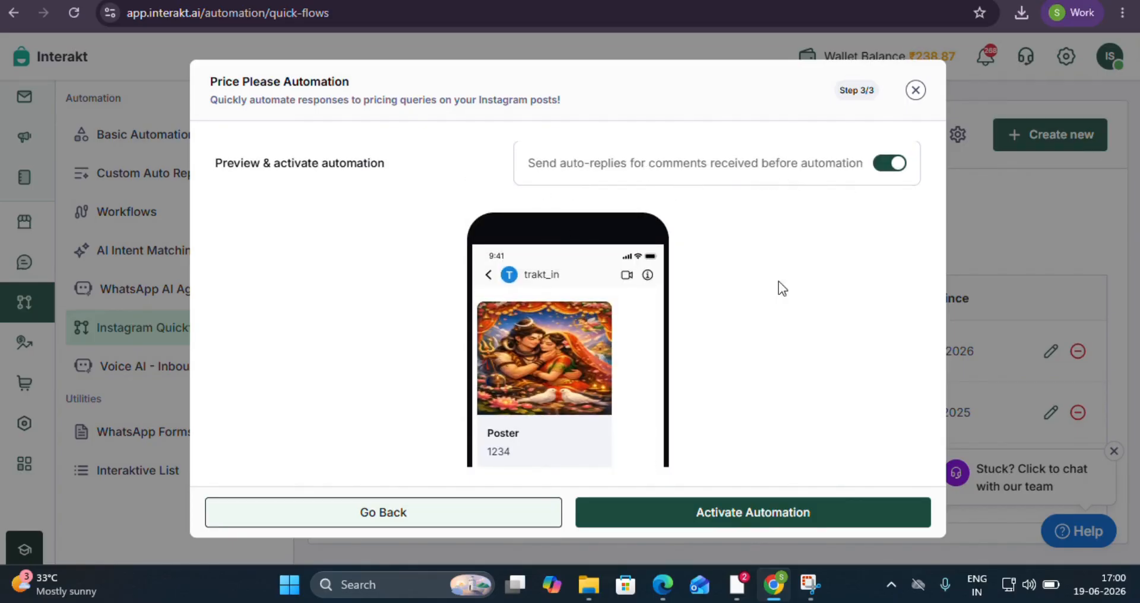
{"action": "scroll", "coordinate": [461, 362], "scroll_direction": "down", "scroll_amount": 2}
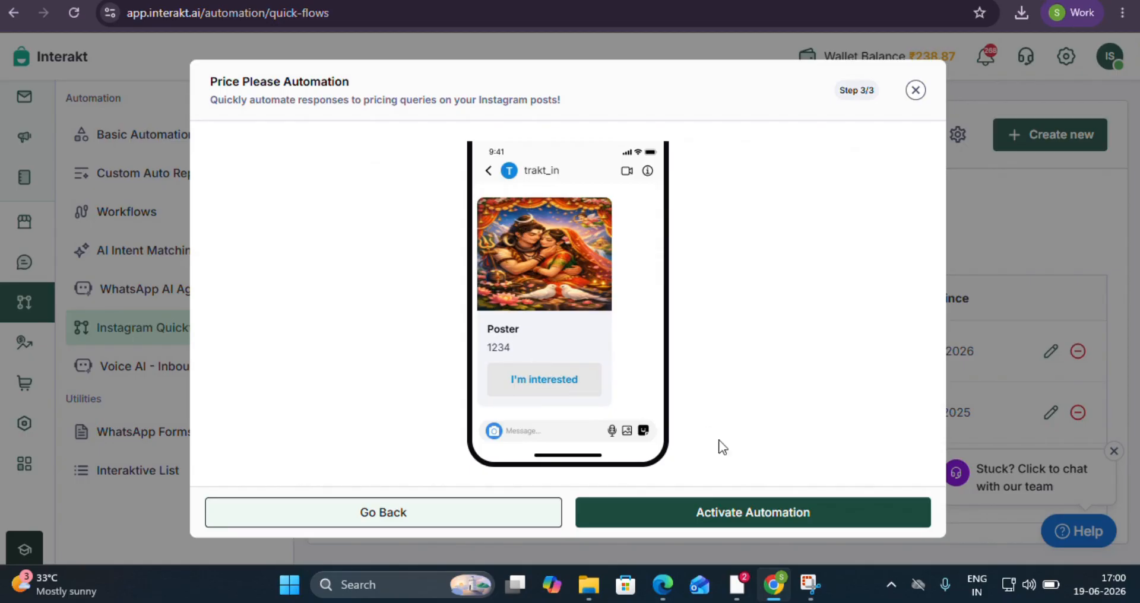
{"action": "left_click", "coordinate": [720, 513]}
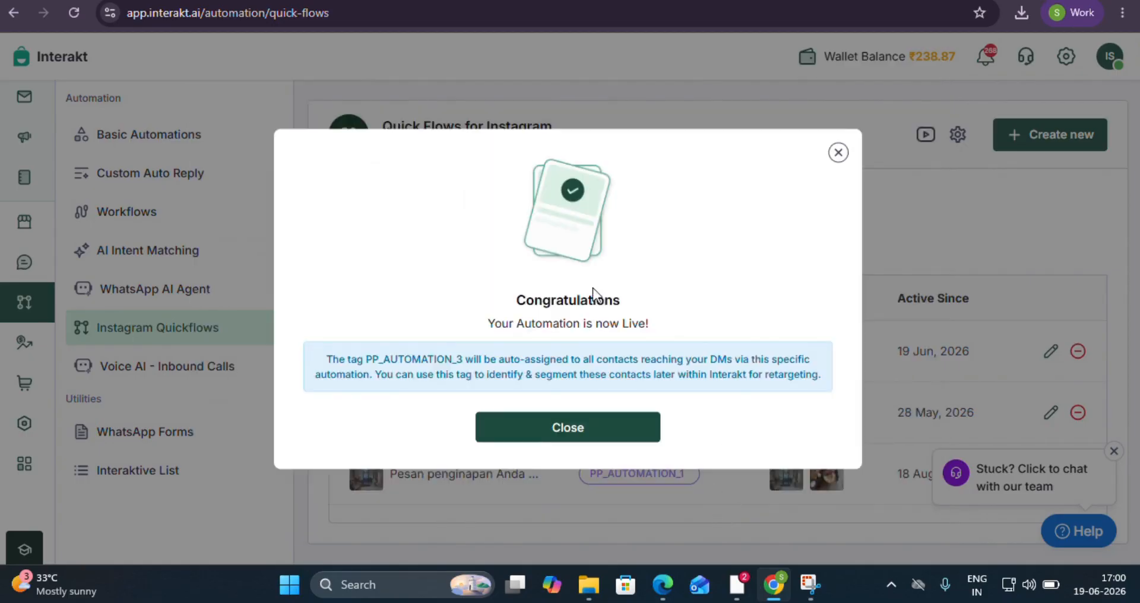
{"action": "left_click", "coordinate": [547, 445]}
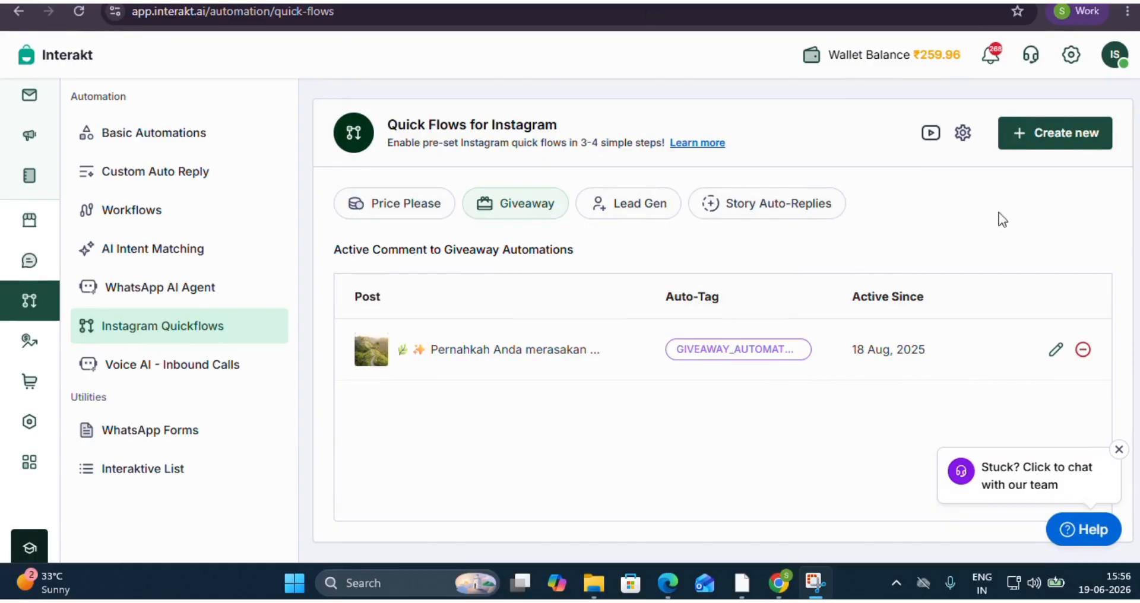
Create a new Giveaway automation for the "Health Checkups Your Parents Can Rely On" post and continue to the input settings.
{"action": "left_click", "coordinate": [1078, 151]}
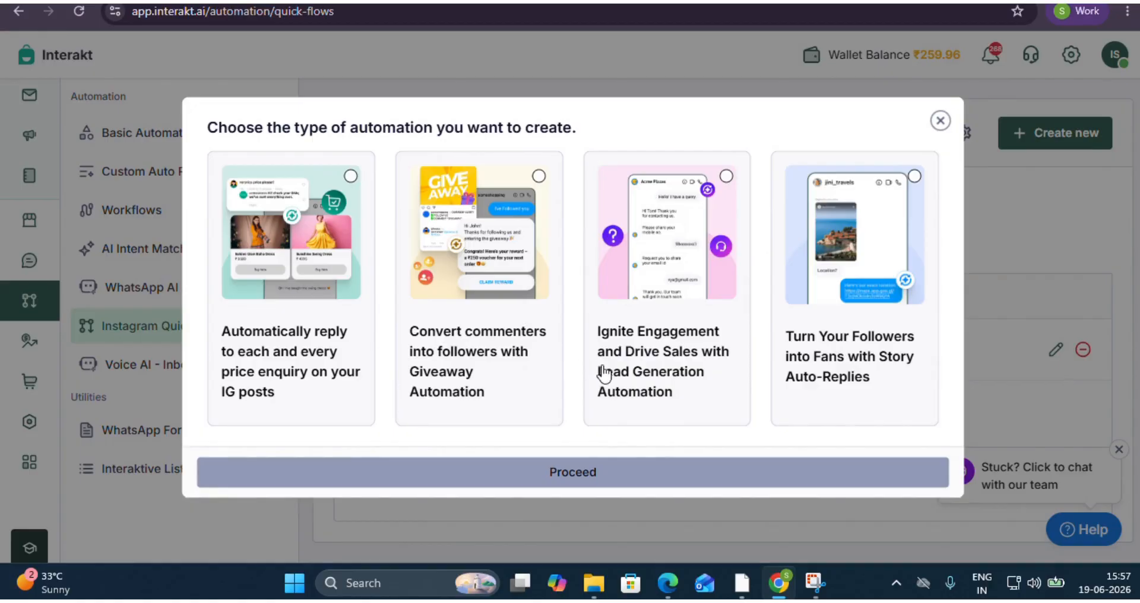
{"action": "left_click", "coordinate": [481, 378]}
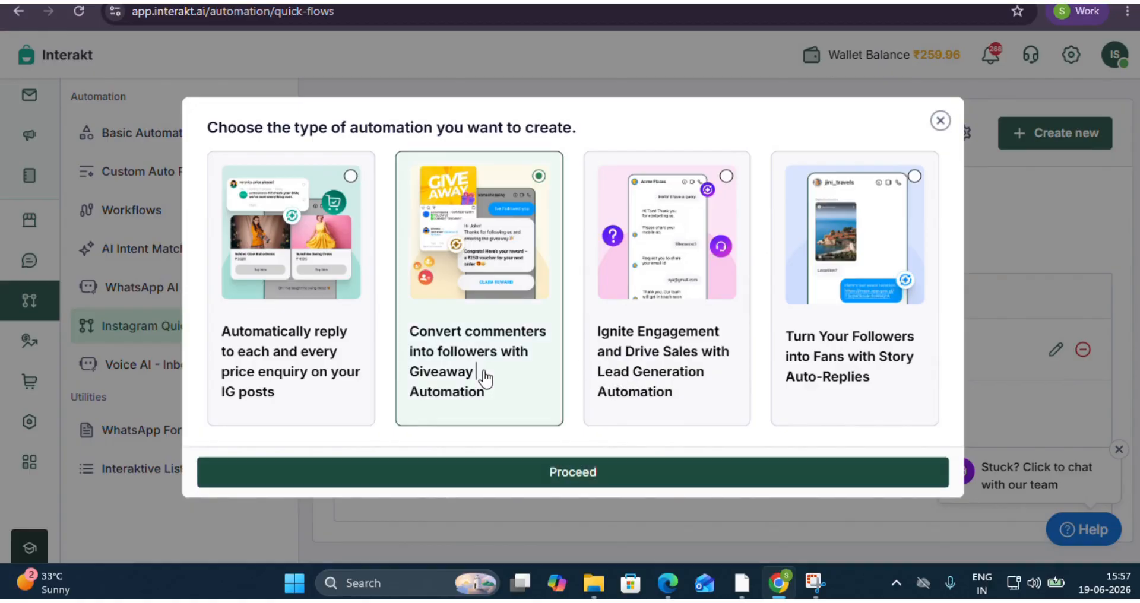
{"action": "left_click", "coordinate": [561, 475]}
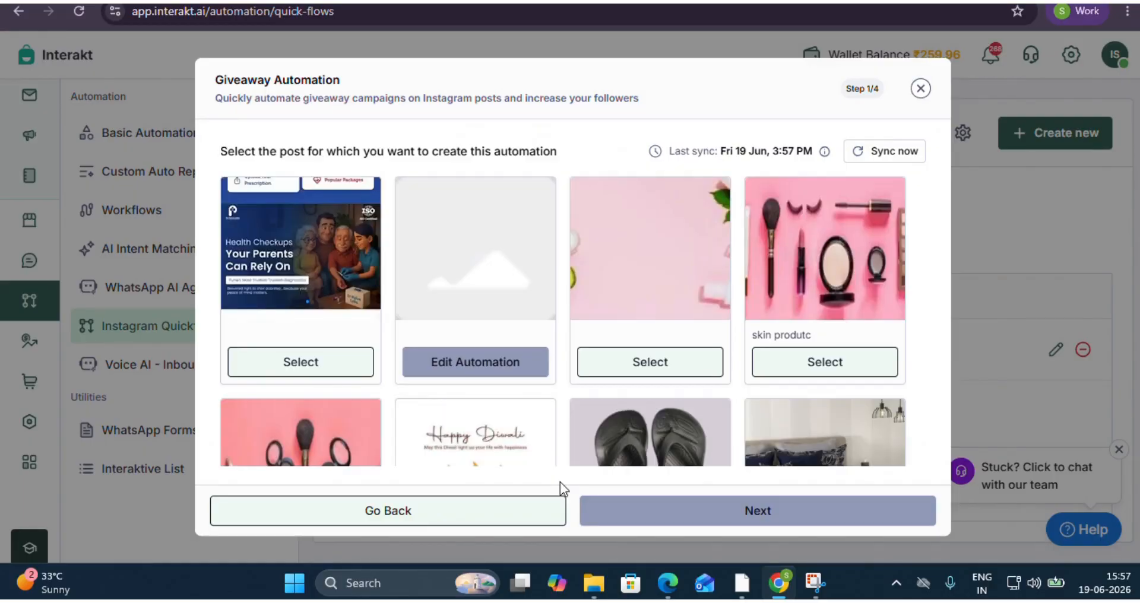
{"action": "left_click", "coordinate": [319, 363]}
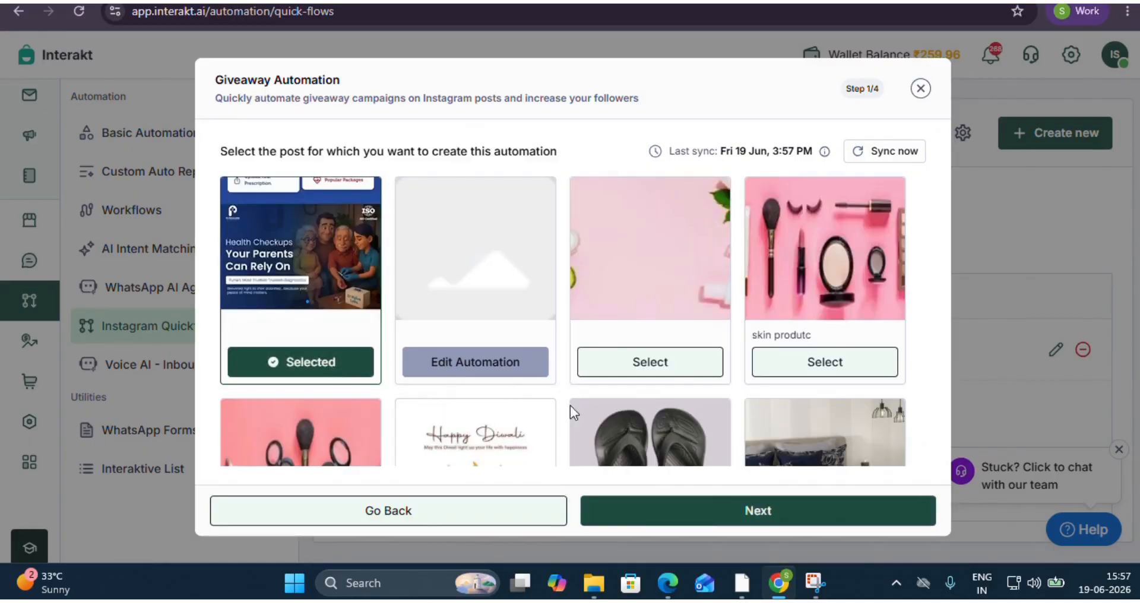
{"action": "left_click", "coordinate": [702, 514]}
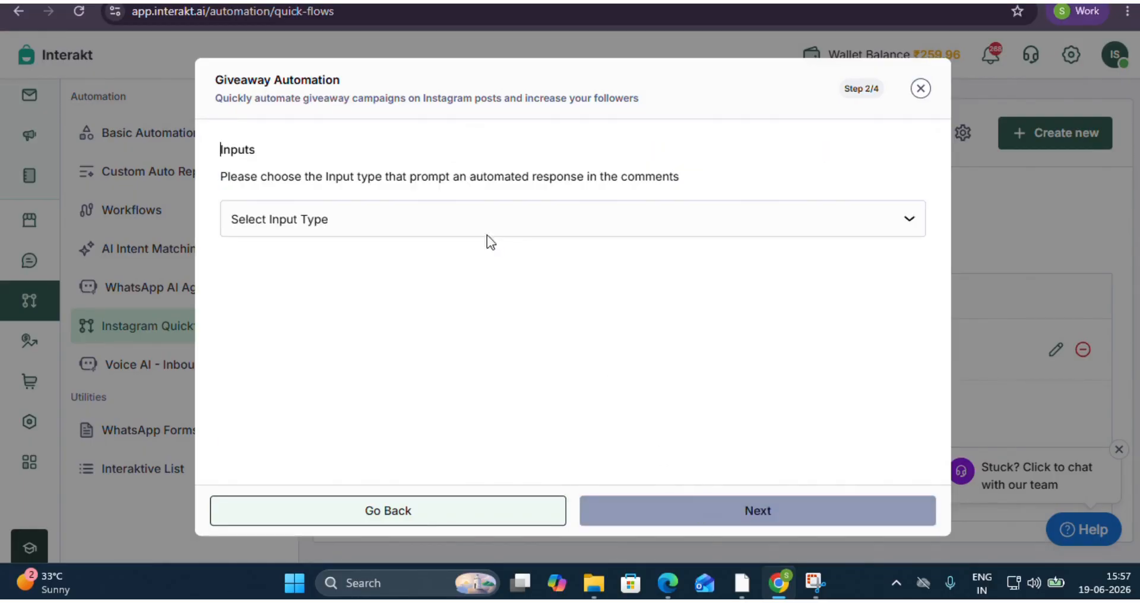
Set the giveaway's input type to Any Comment and continue to the Follow Me card setup.
{"action": "left_click", "coordinate": [469, 220]}
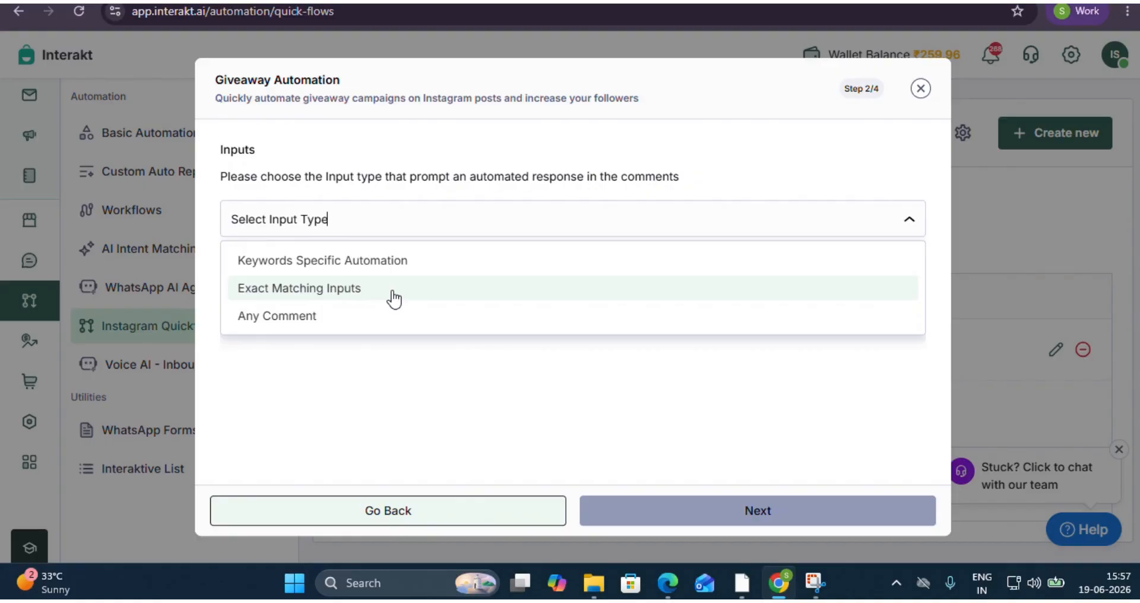
{"action": "left_click", "coordinate": [367, 324]}
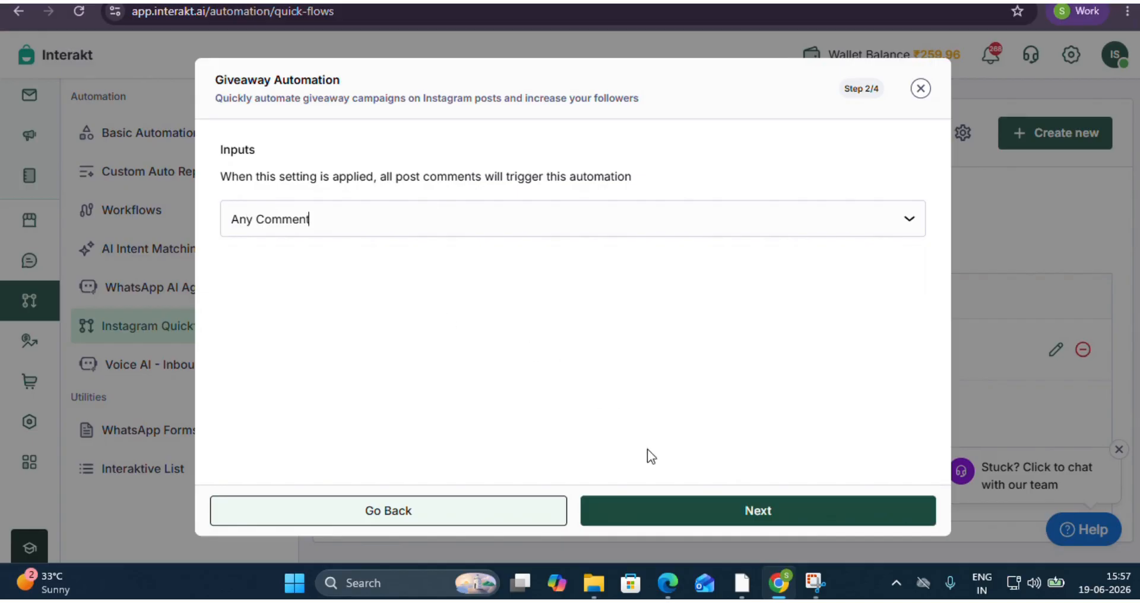
{"action": "left_click", "coordinate": [677, 508]}
Change the Follow Me card text to "Follow me to receive the discount", keep the other card texts and continue to the giveaway card.
{"action": "scroll", "coordinate": [318, 330], "scroll_direction": "down", "scroll_amount": 2}
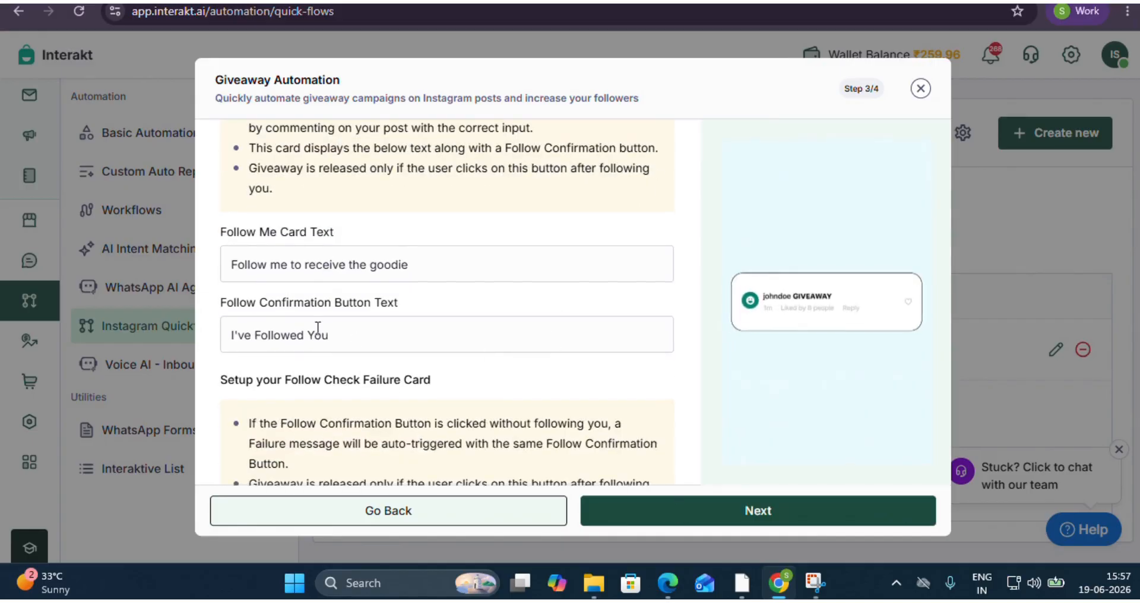
{"action": "scroll", "coordinate": [444, 327], "scroll_direction": "up", "scroll_amount": 2}
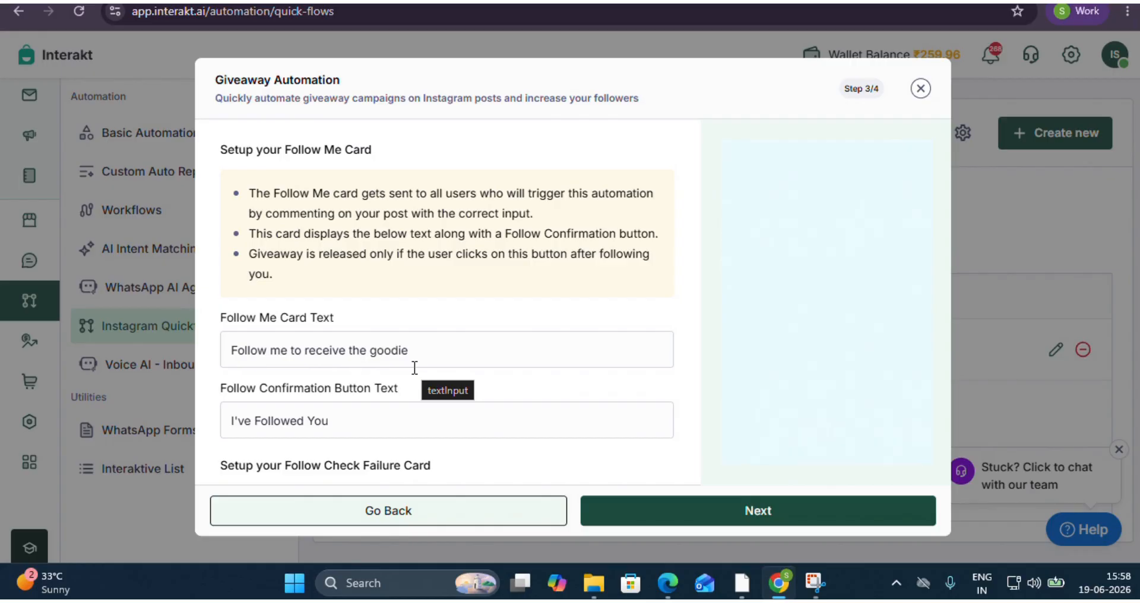
{"action": "left_click", "coordinate": [447, 346]}
{"action": "key", "text": "BackSpace"}
{"action": "key", "text": "BackSpace"}
{"action": "key", "text": "BackSpace"}
{"action": "key", "text": "BackSpace"}
{"action": "key", "text": "BackSpace"}
{"action": "key", "text": "BackSpace"}
{"action": "type", "text": "d"}
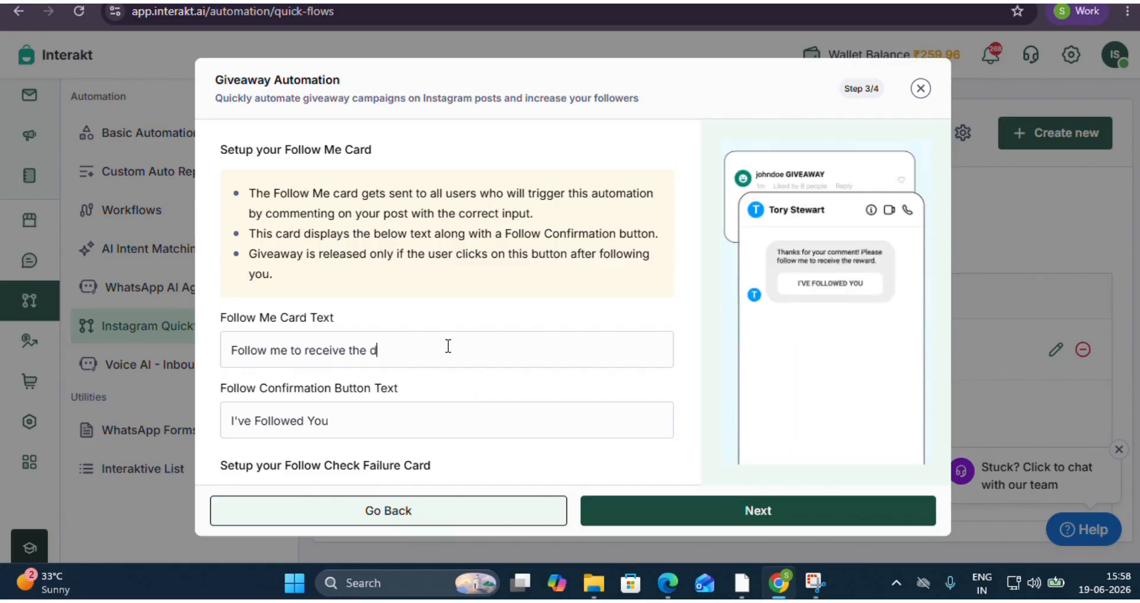
{"action": "type", "text": "iscount"}
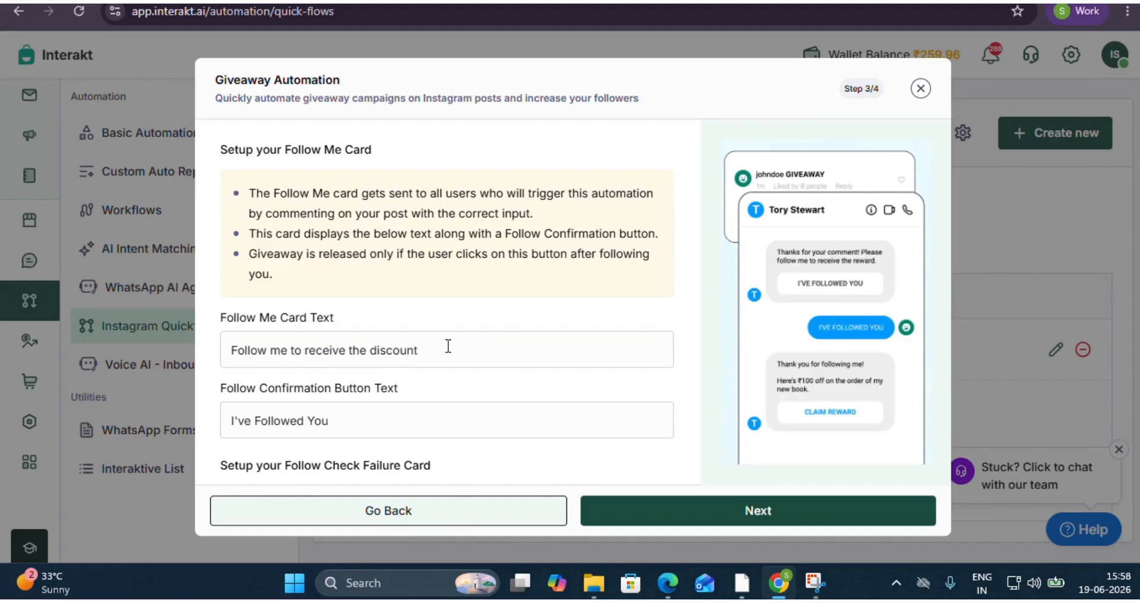
{"action": "scroll", "coordinate": [436, 394], "scroll_direction": "down", "scroll_amount": 1}
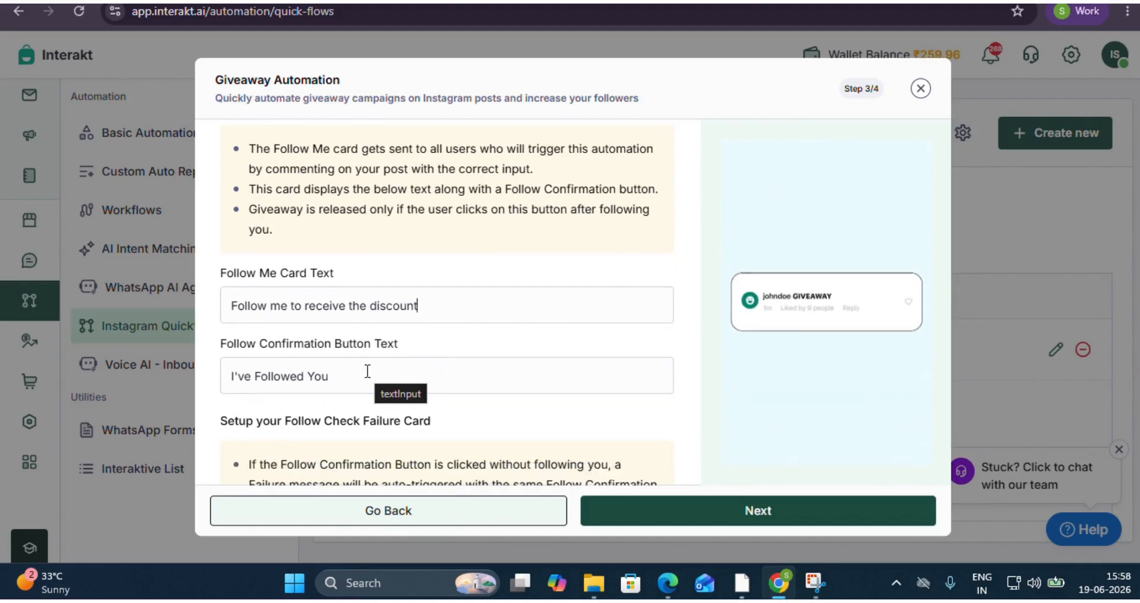
{"action": "scroll", "coordinate": [468, 344], "scroll_direction": "down", "scroll_amount": 3}
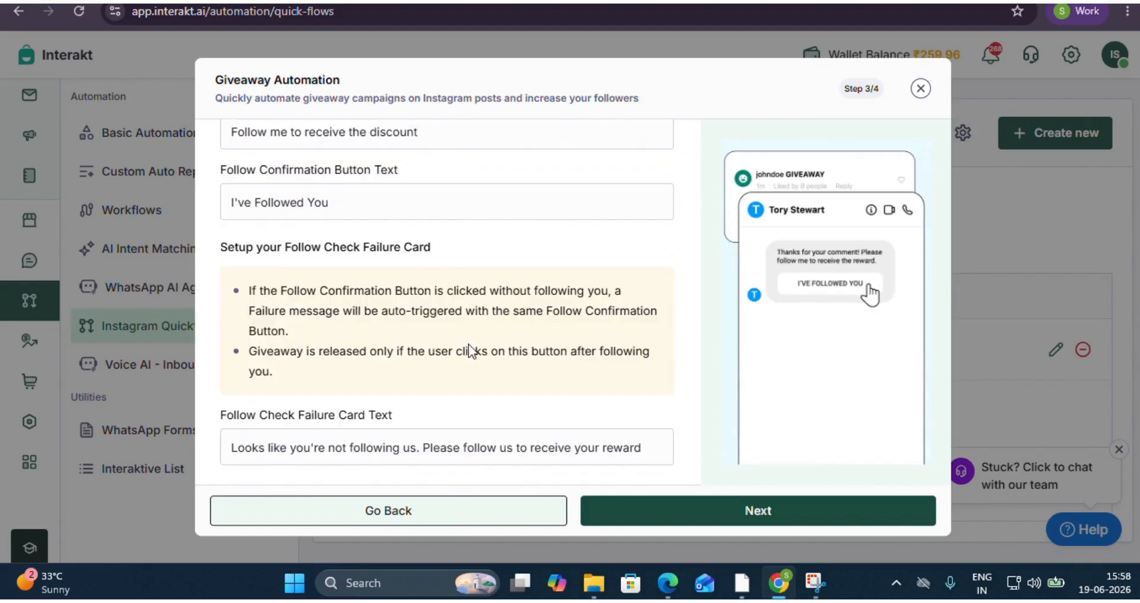
{"action": "left_click", "coordinate": [673, 510]}
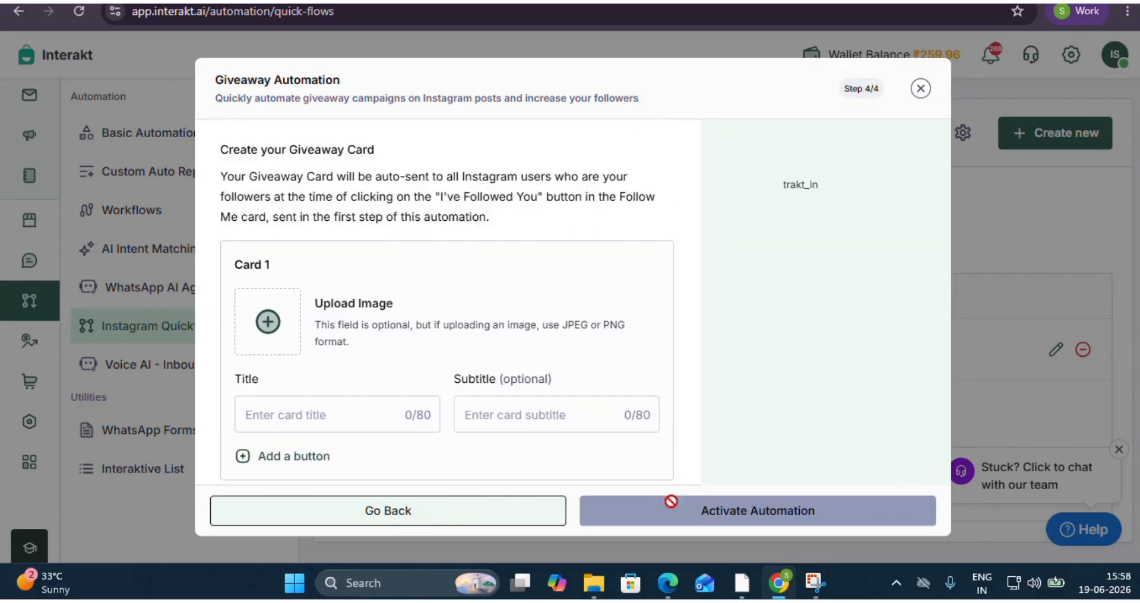
Upload the shiv_parvati.jpg image to Card 1 of the giveaway.
{"action": "scroll", "coordinate": [499, 399], "scroll_direction": "down", "scroll_amount": 2}
{"action": "left_click", "coordinate": [266, 235]}
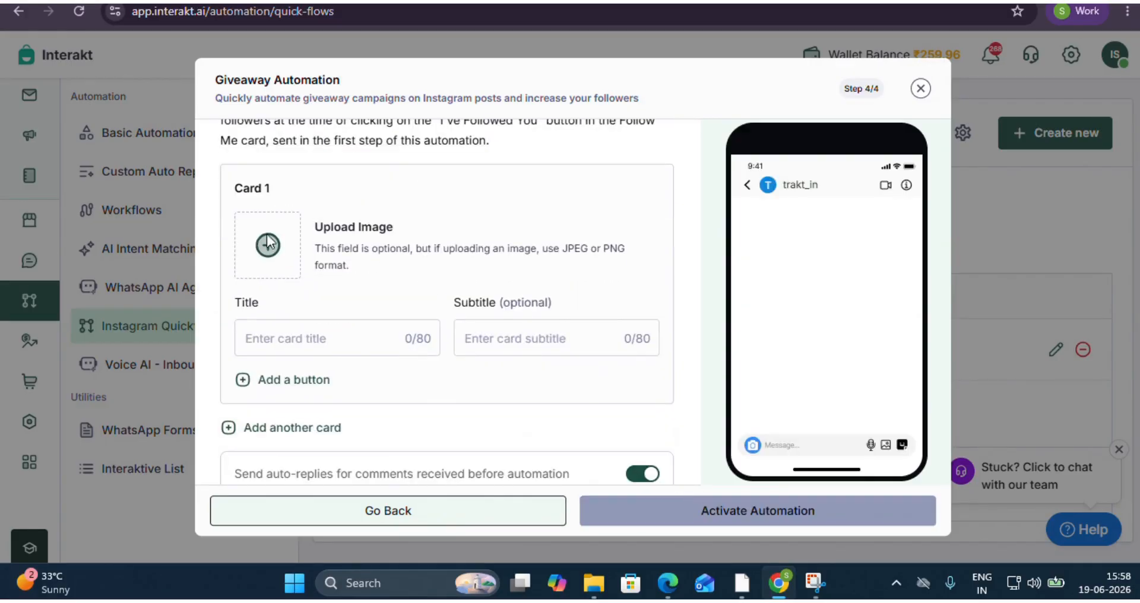
{"action": "left_click", "coordinate": [309, 131]}
{"action": "left_click", "coordinate": [432, 328]}
Set the giveaway card's title to "Poster" and its subtitle to "1299/-".
{"action": "left_click", "coordinate": [324, 337]}
{"action": "type", "text": "Poster"}
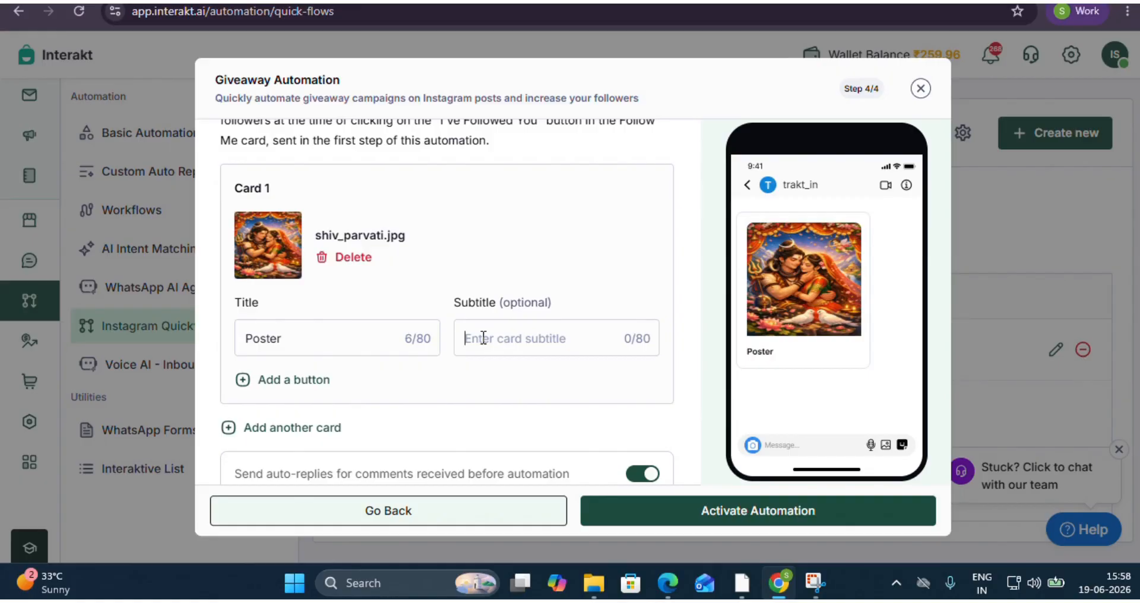
{"action": "type", "text": "1299/-"}
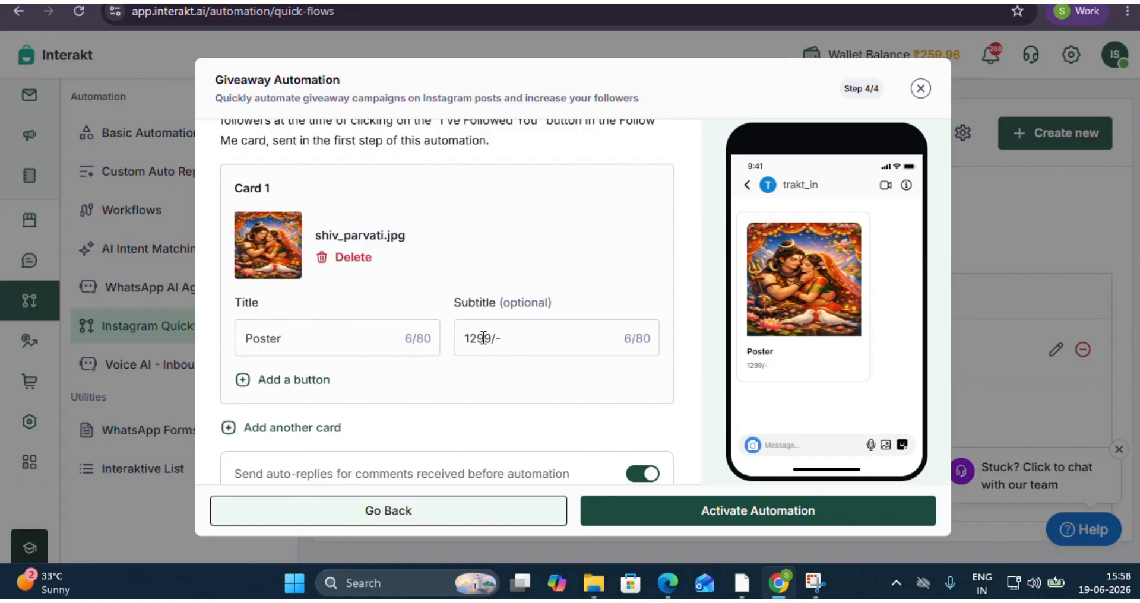
Add a link button with the text "buy now" to the giveaway card.
{"action": "left_click", "coordinate": [267, 383]}
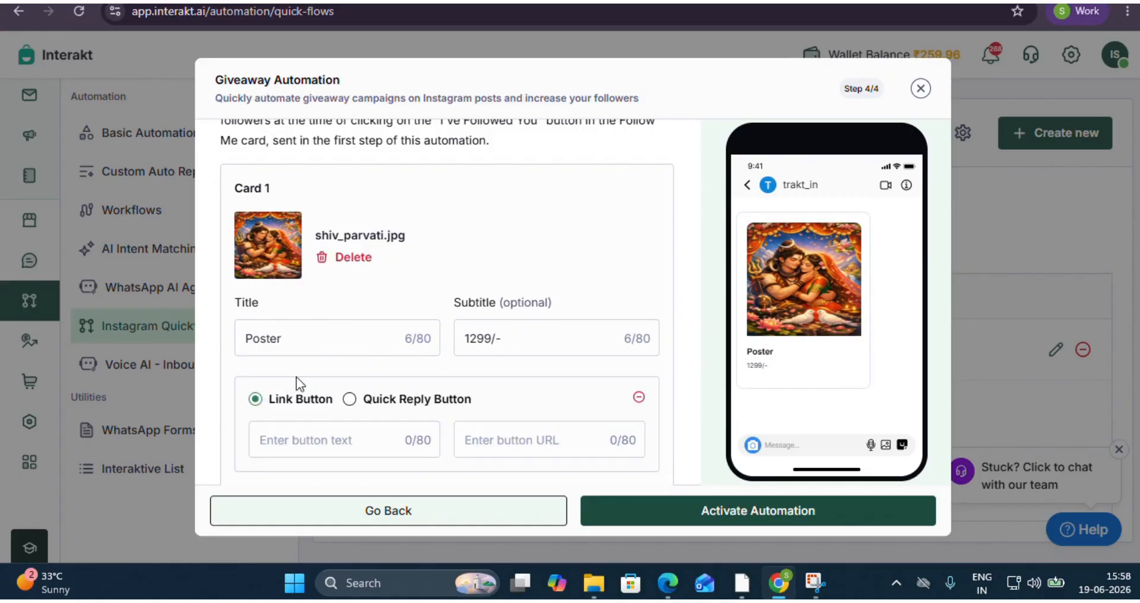
{"action": "scroll", "coordinate": [315, 378], "scroll_direction": "down", "scroll_amount": 2}
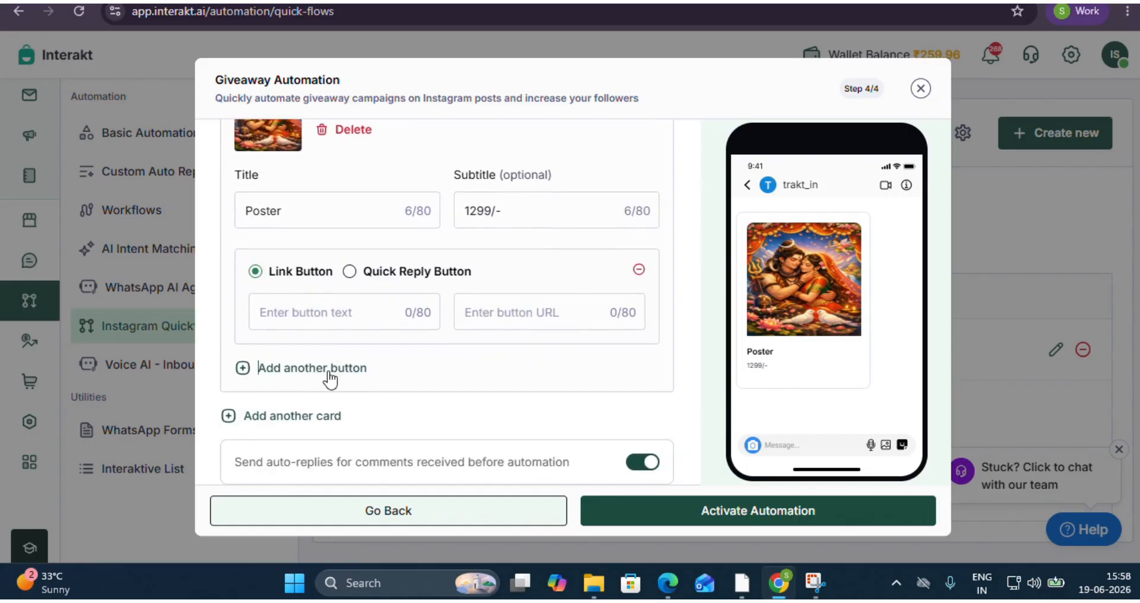
{"action": "left_click", "coordinate": [318, 314]}
{"action": "type", "text": "c"}
{"action": "type", "text": "uy now"}
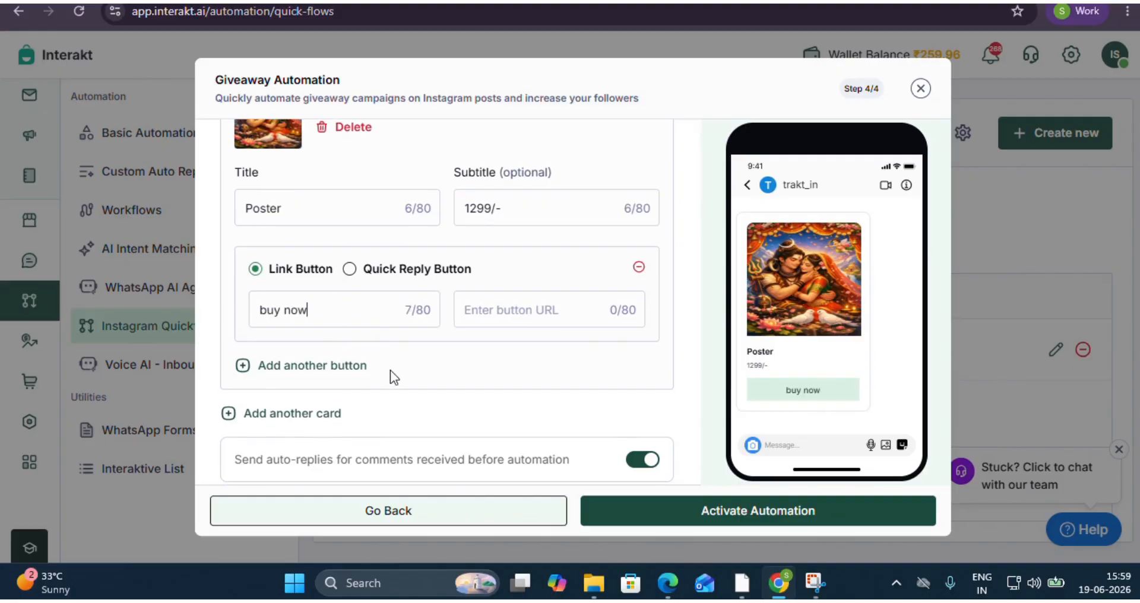
{"action": "scroll", "coordinate": [390, 369], "scroll_direction": "down", "scroll_amount": 1}
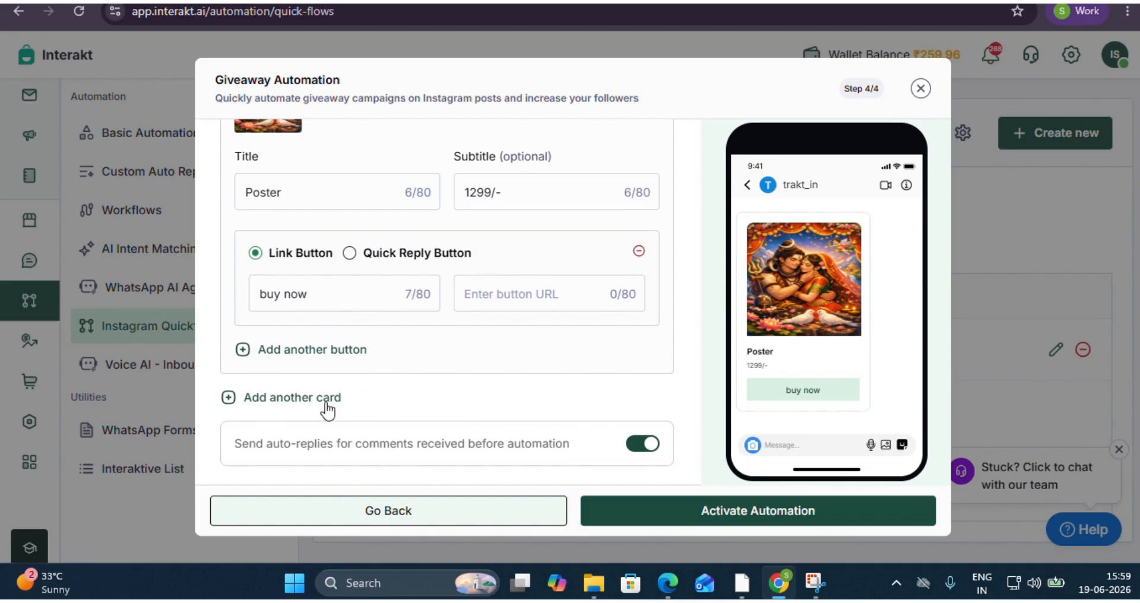
{"action": "scroll", "coordinate": [326, 409], "scroll_direction": "up", "scroll_amount": 1}
{"action": "scroll", "coordinate": [326, 401], "scroll_direction": "down", "scroll_amount": 1}
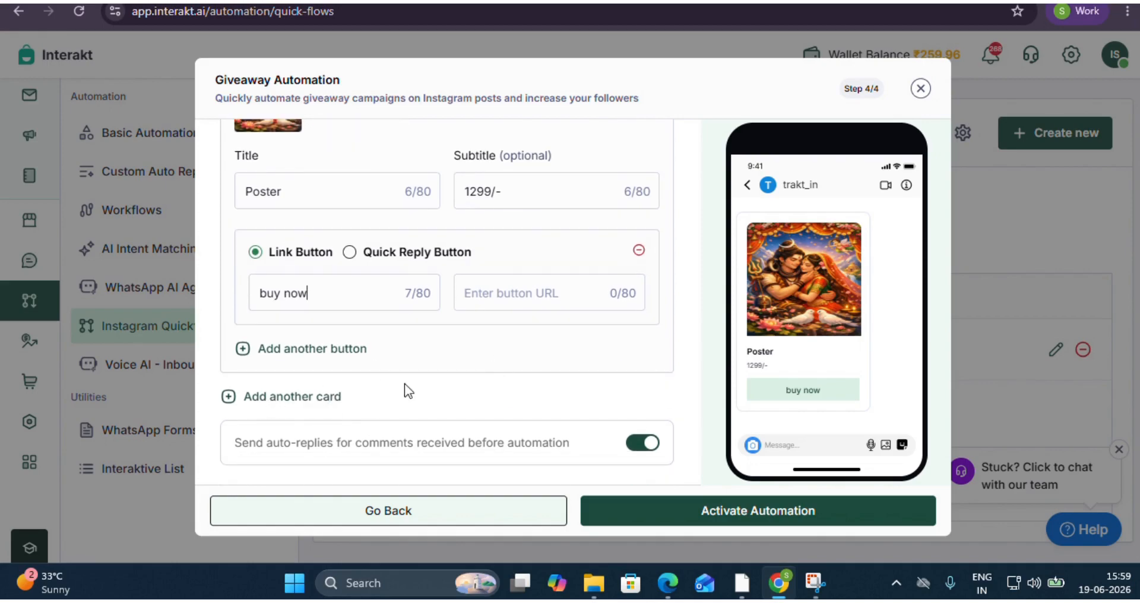
{"action": "left_click", "coordinate": [733, 521]}
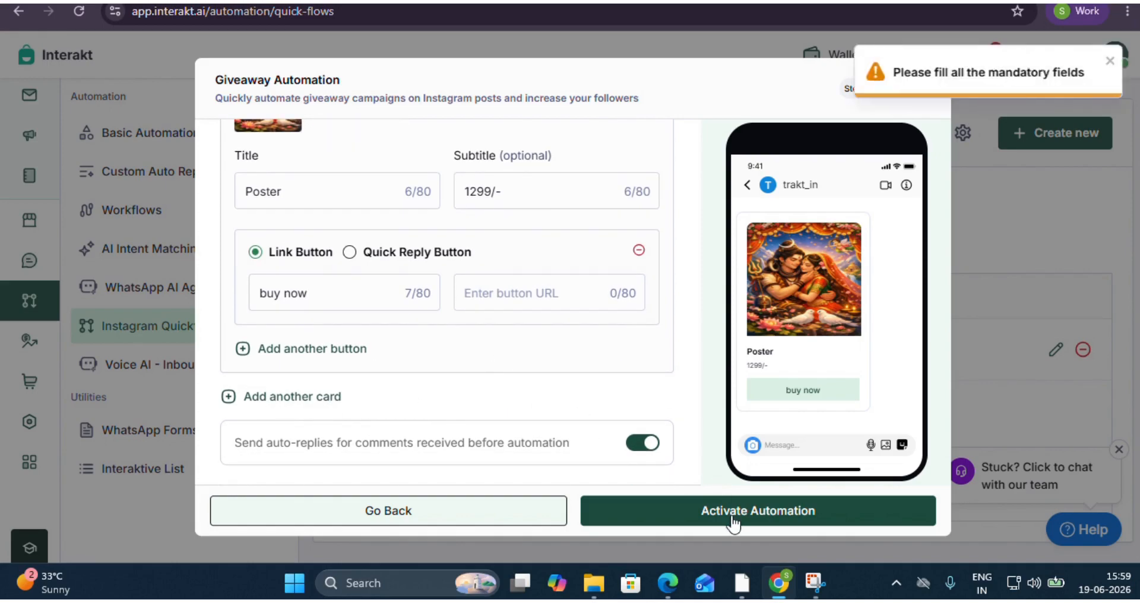
{"action": "left_click", "coordinate": [566, 294]}
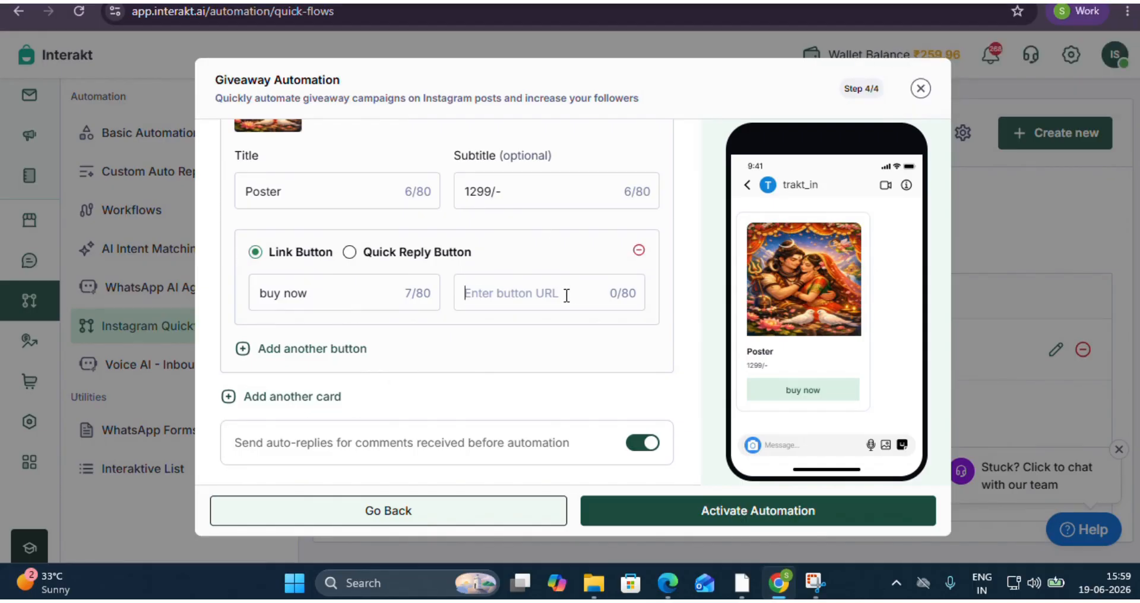
{"action": "type", "text": "www.interakt.ai"}
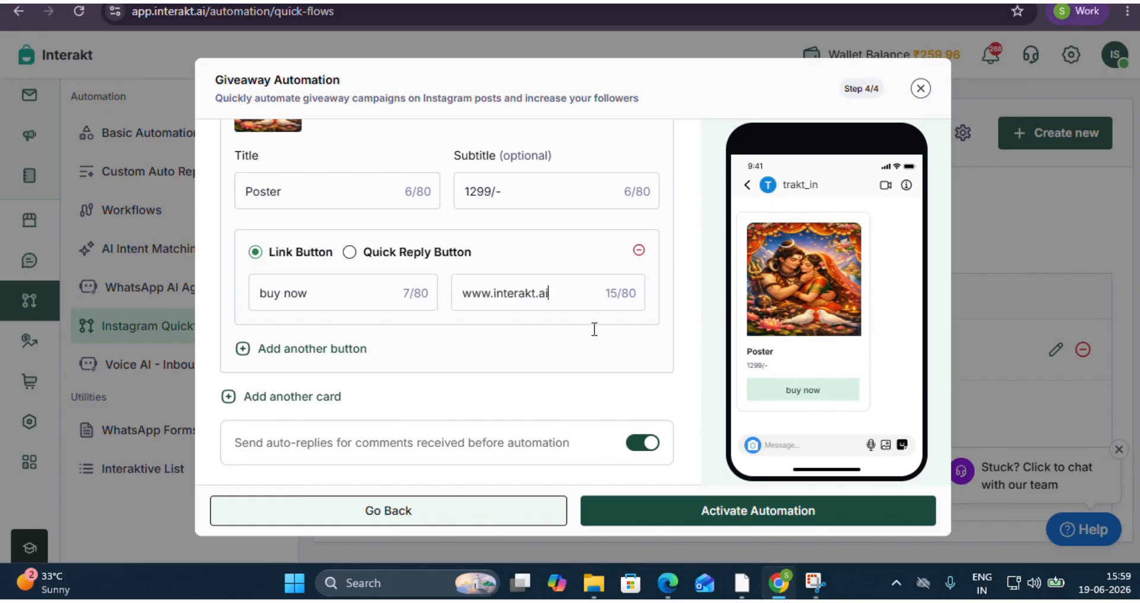
{"action": "left_click", "coordinate": [718, 511]}
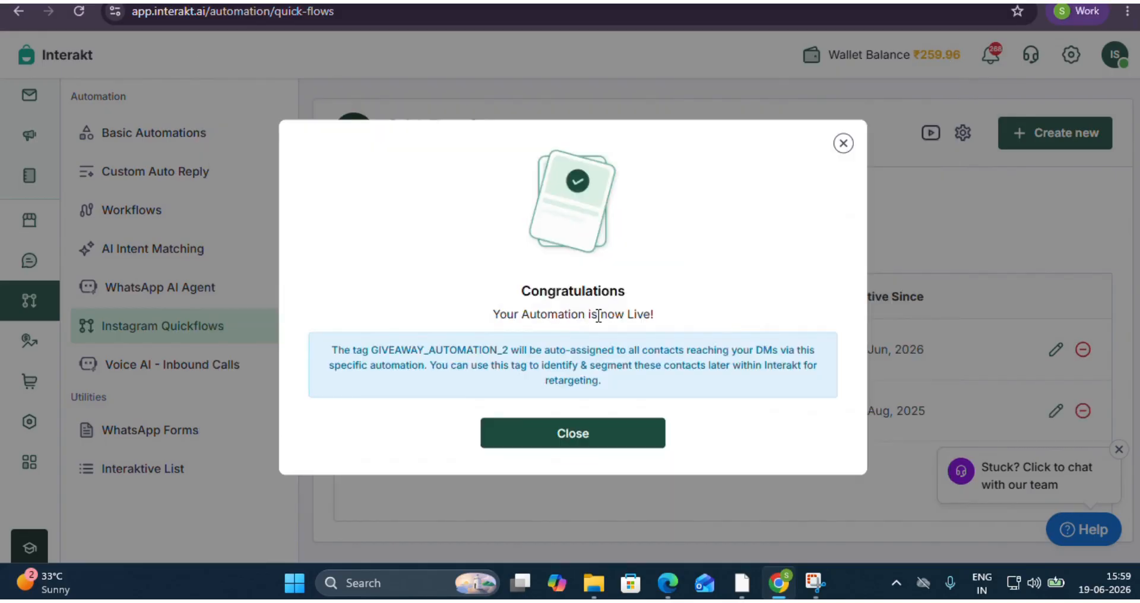
{"action": "left_click", "coordinate": [843, 143]}
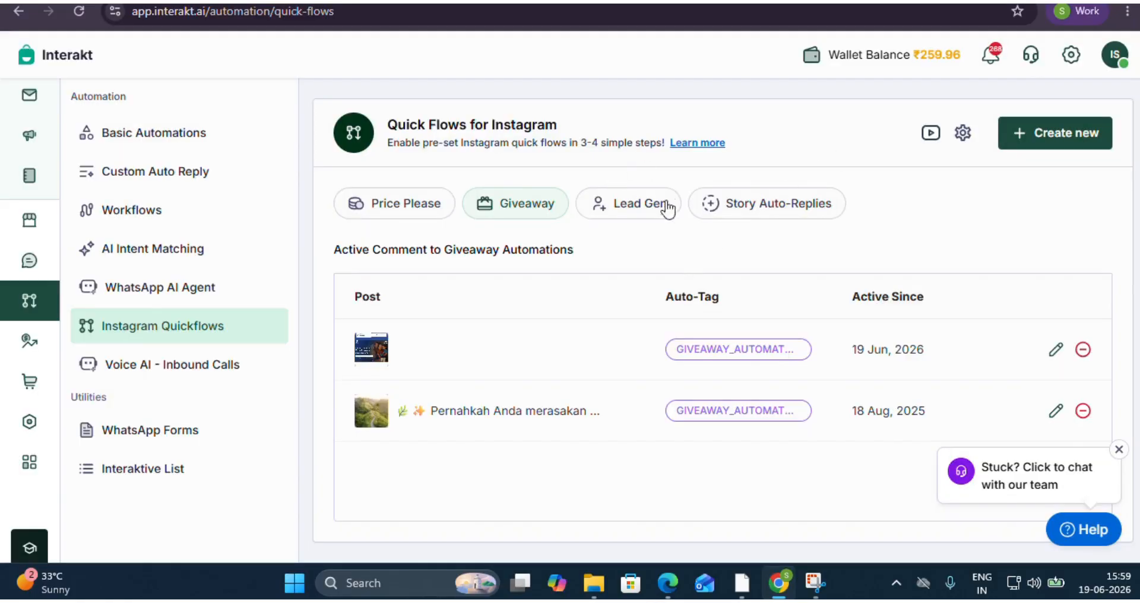
Start a new Lead Generation automation for the first available post, the plain pink one, and continue to the inputs.
{"action": "left_click", "coordinate": [644, 221]}
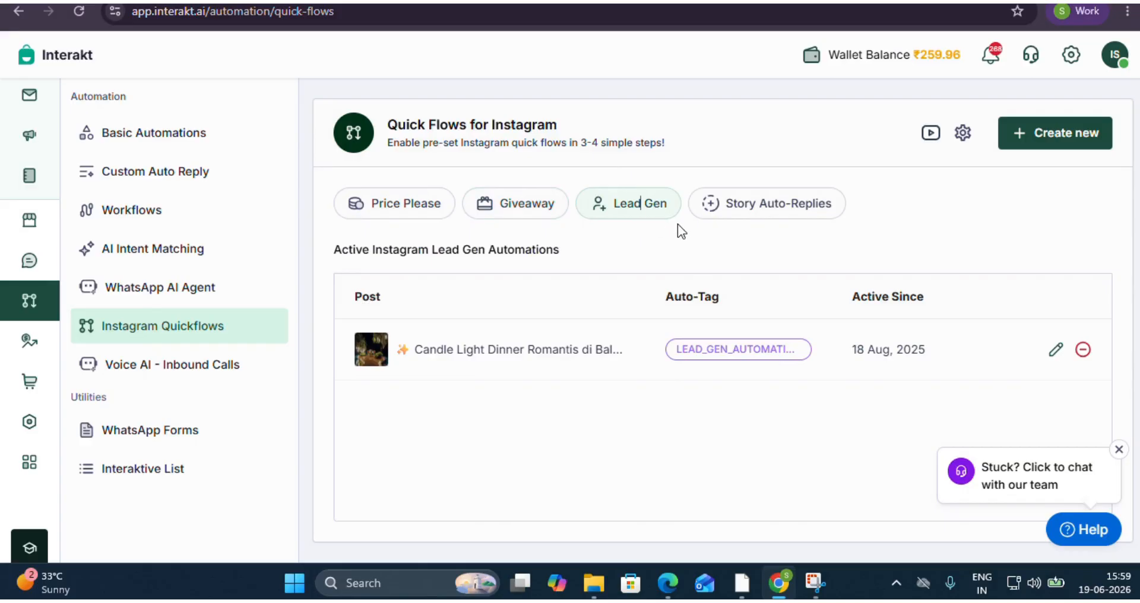
{"action": "left_click", "coordinate": [1041, 152]}
{"action": "left_click", "coordinate": [706, 353]}
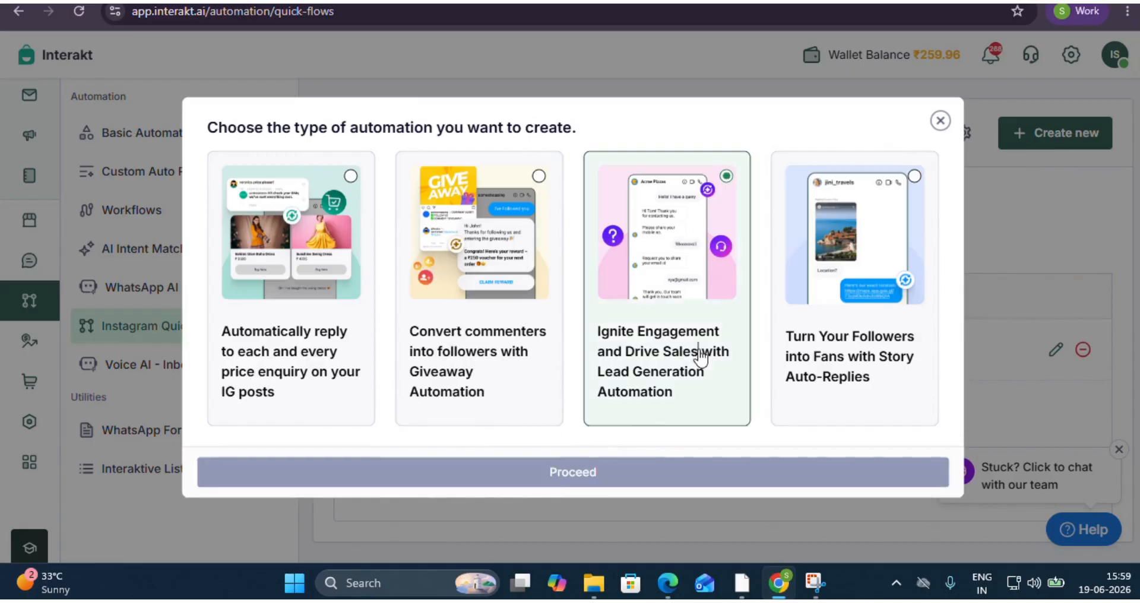
{"action": "left_click", "coordinate": [648, 473]}
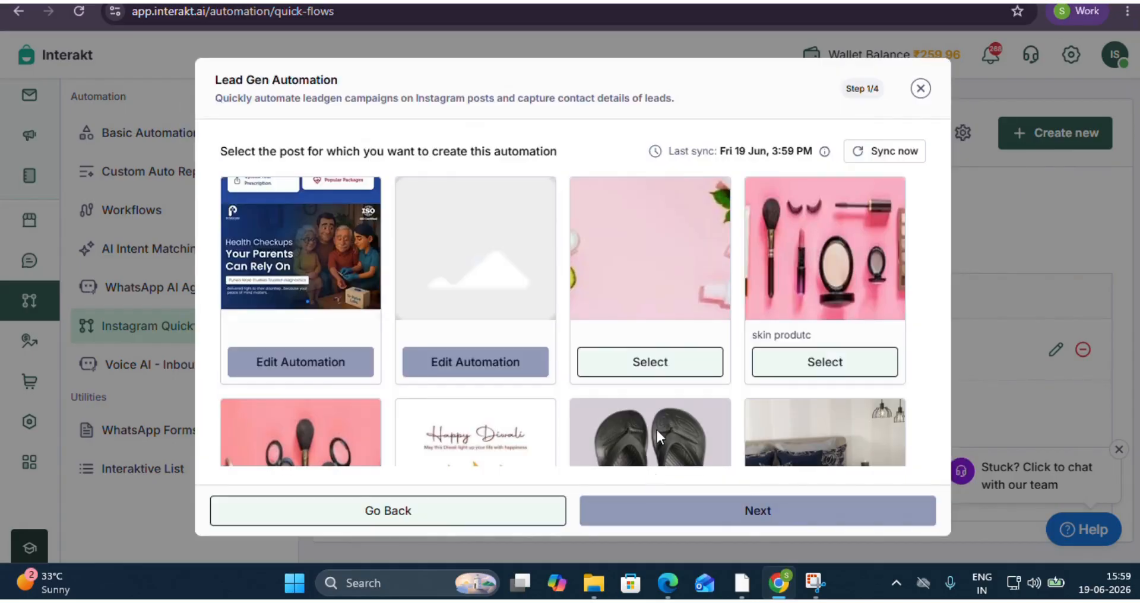
{"action": "left_click", "coordinate": [693, 363]}
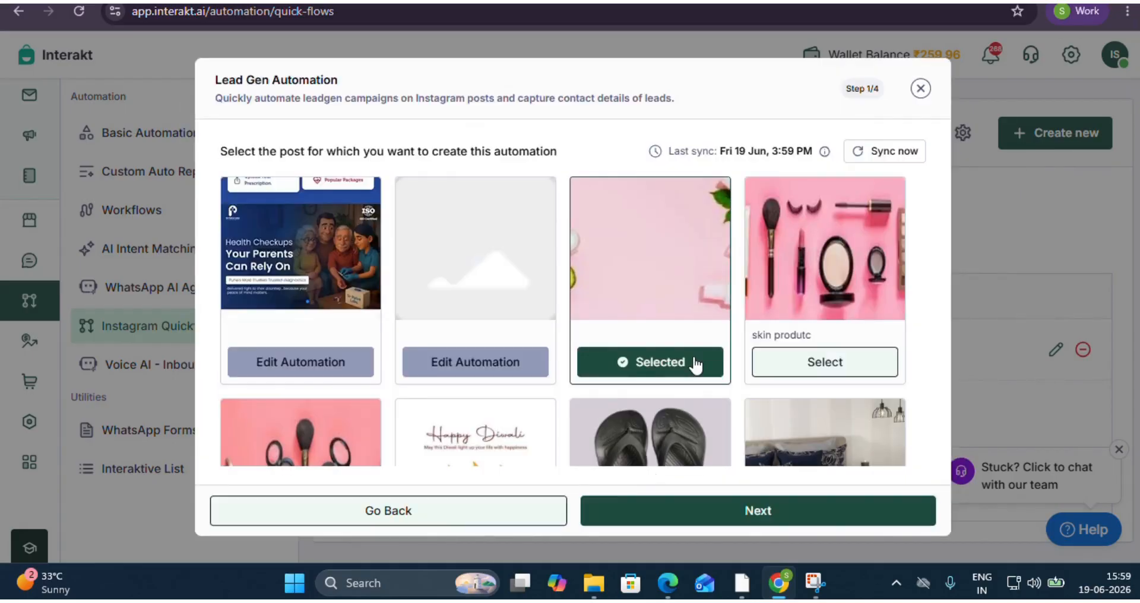
{"action": "left_click", "coordinate": [705, 525]}
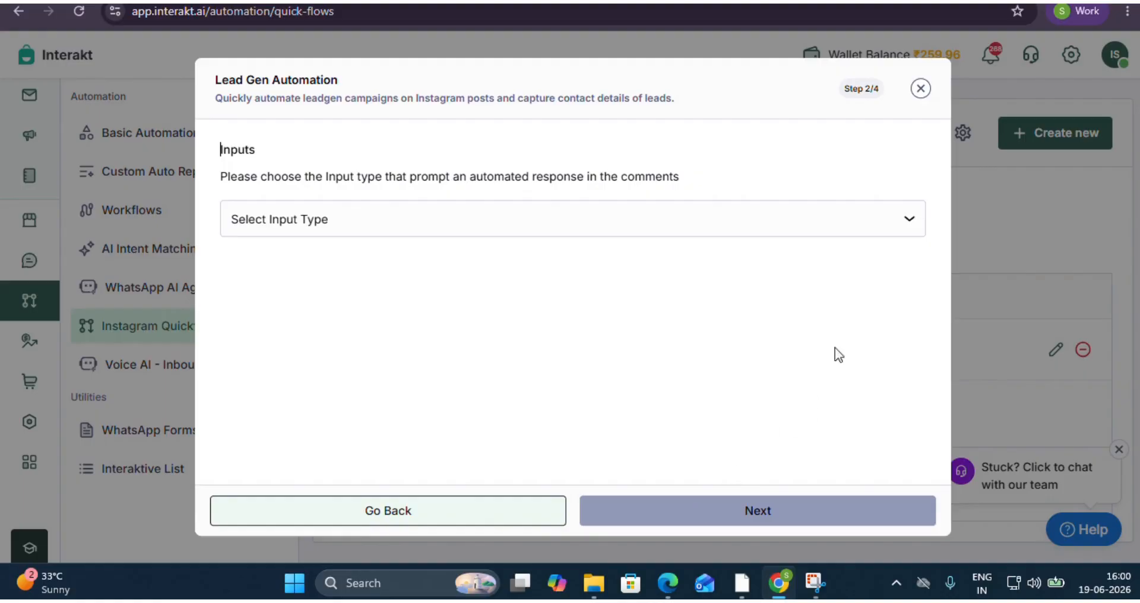
Set the lead gen input type to Exact Matching Inputs with the trigger text "Book Now" and continue.
{"action": "left_click", "coordinate": [872, 220]}
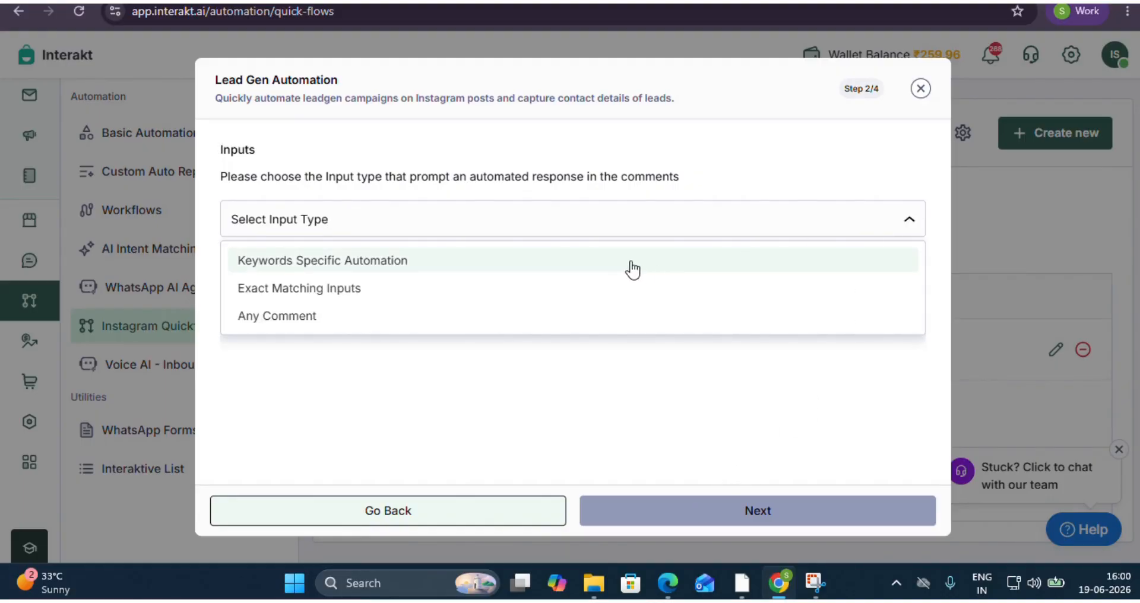
{"action": "left_click", "coordinate": [592, 291]}
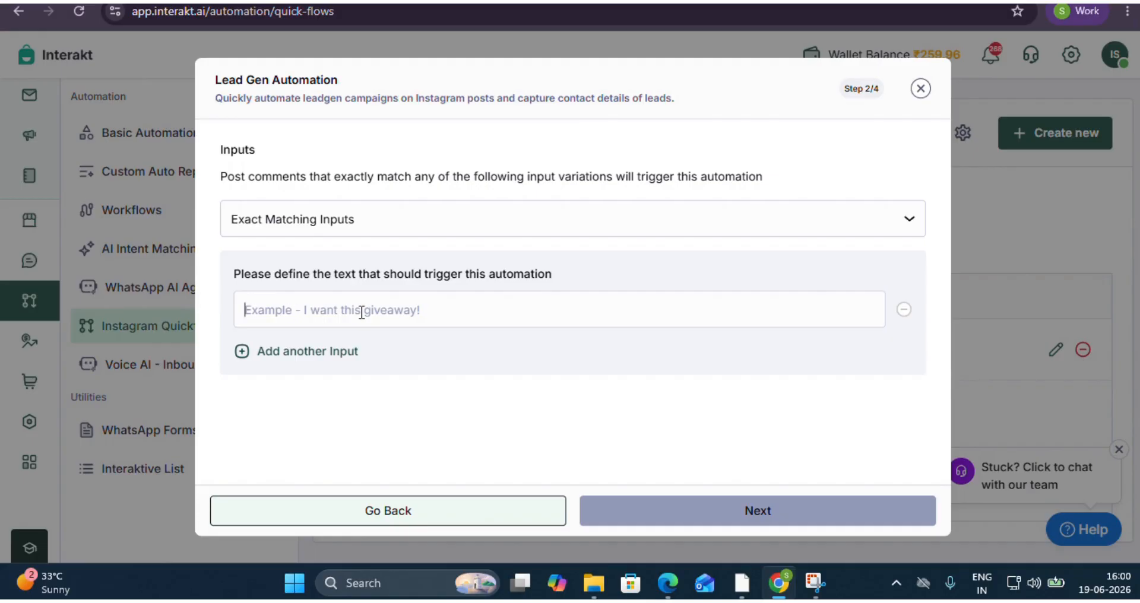
{"action": "type", "text": "B"}
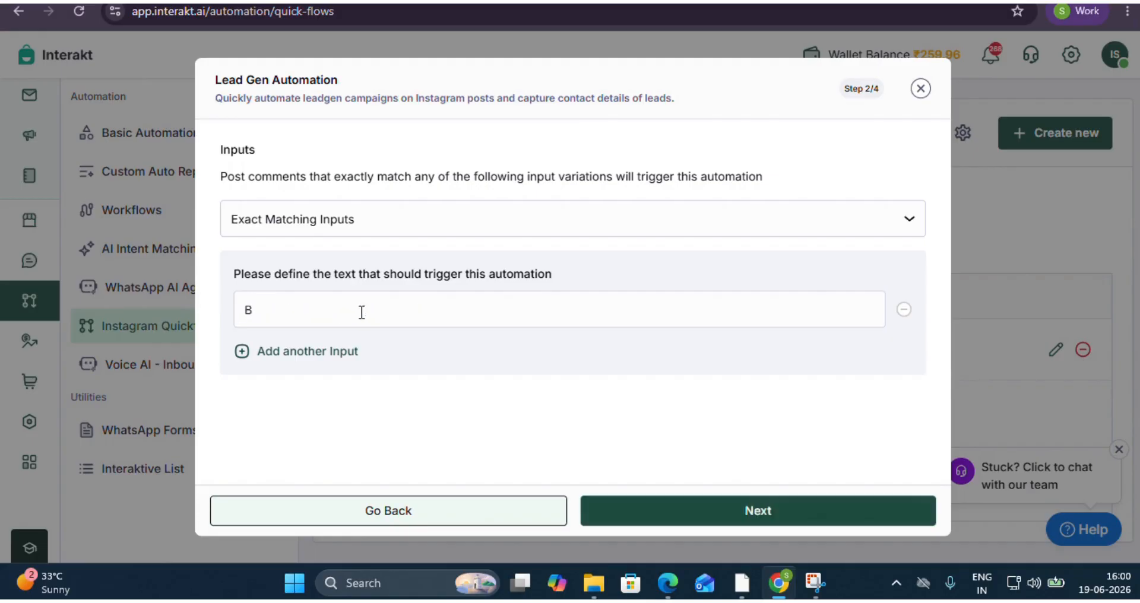
{"action": "type", "text": "ook Now"}
{"action": "left_click", "coordinate": [690, 514]}
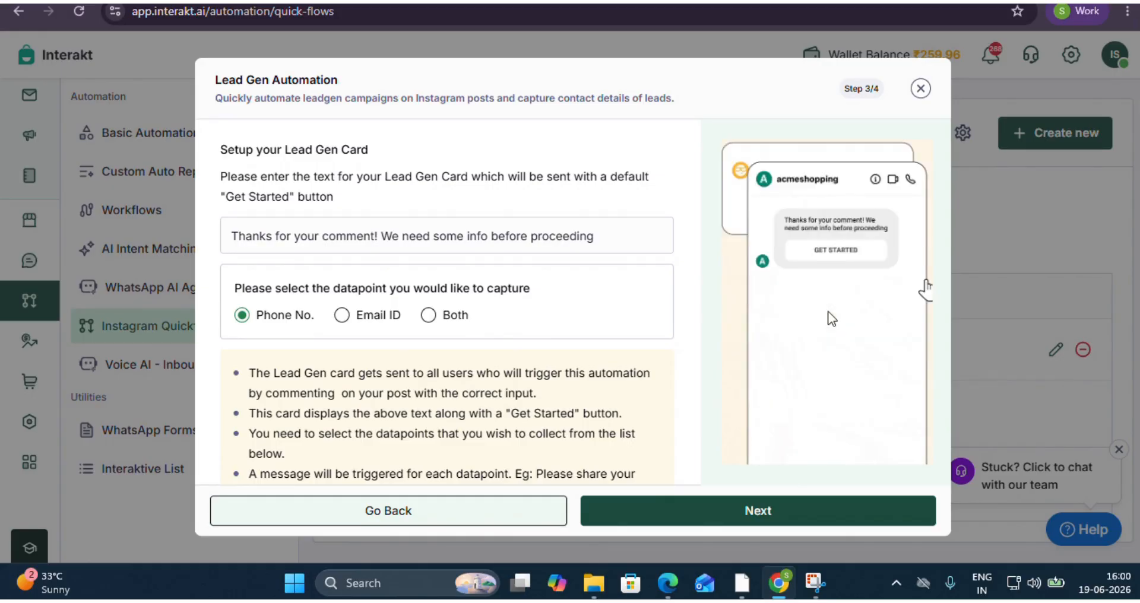
Review the Lead Gen card and its sample chat, keep the default text and Phone No. datapoint, and continue to the confirmation card.
{"action": "scroll", "coordinate": [846, 276], "scroll_direction": "up", "scroll_amount": 5}
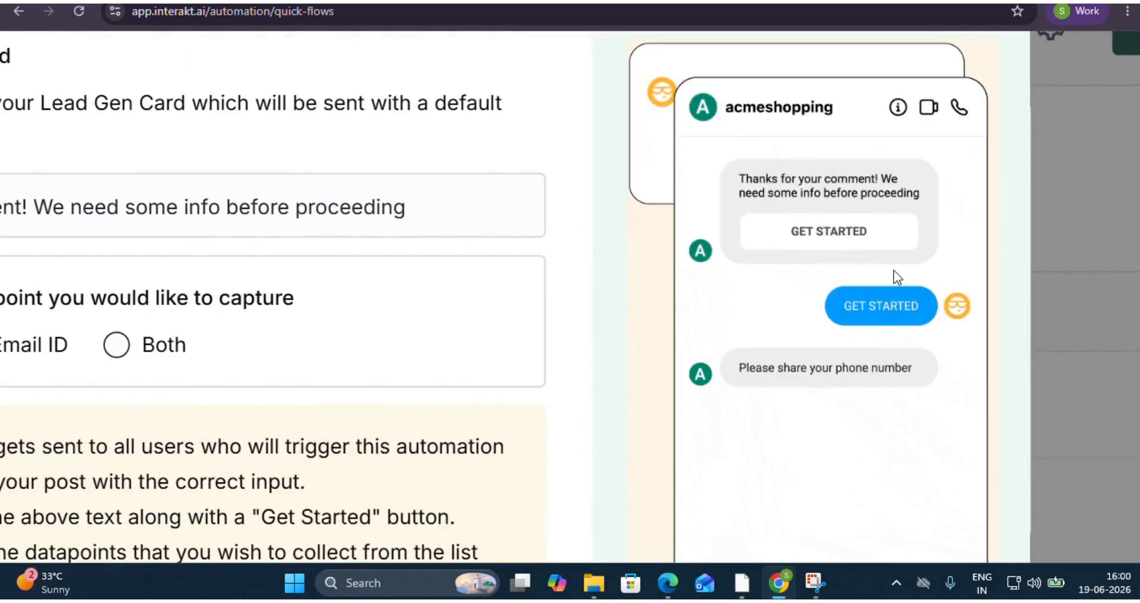
{"action": "scroll", "coordinate": [892, 270], "scroll_direction": "down", "scroll_amount": 1}
{"action": "scroll", "coordinate": [823, 351], "scroll_direction": "down", "scroll_amount": 1}
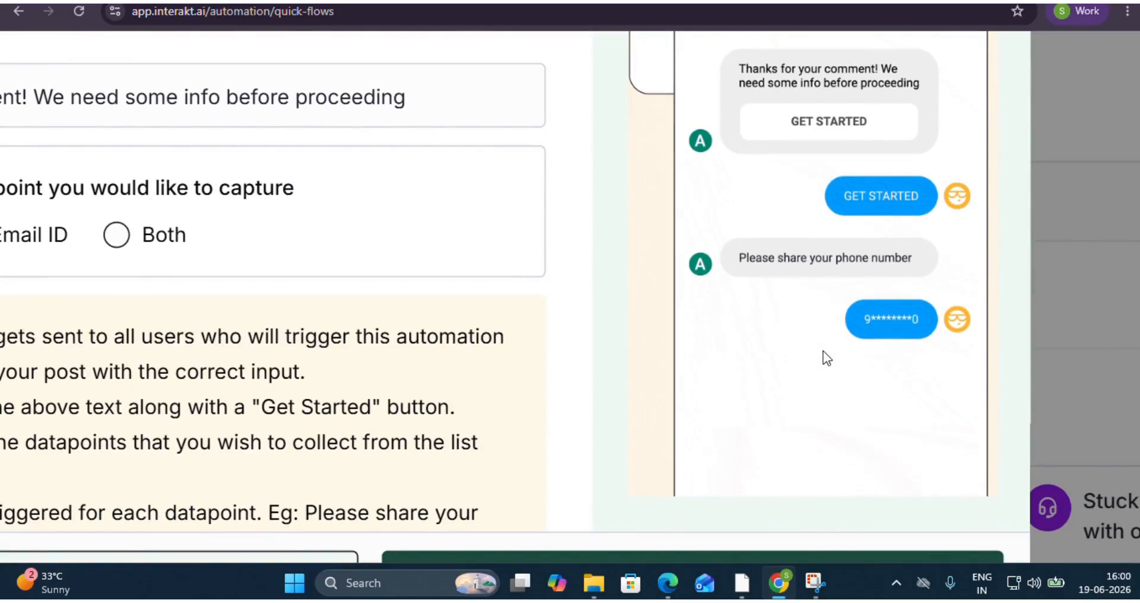
{"action": "scroll", "coordinate": [889, 339], "scroll_direction": "down", "scroll_amount": 5}
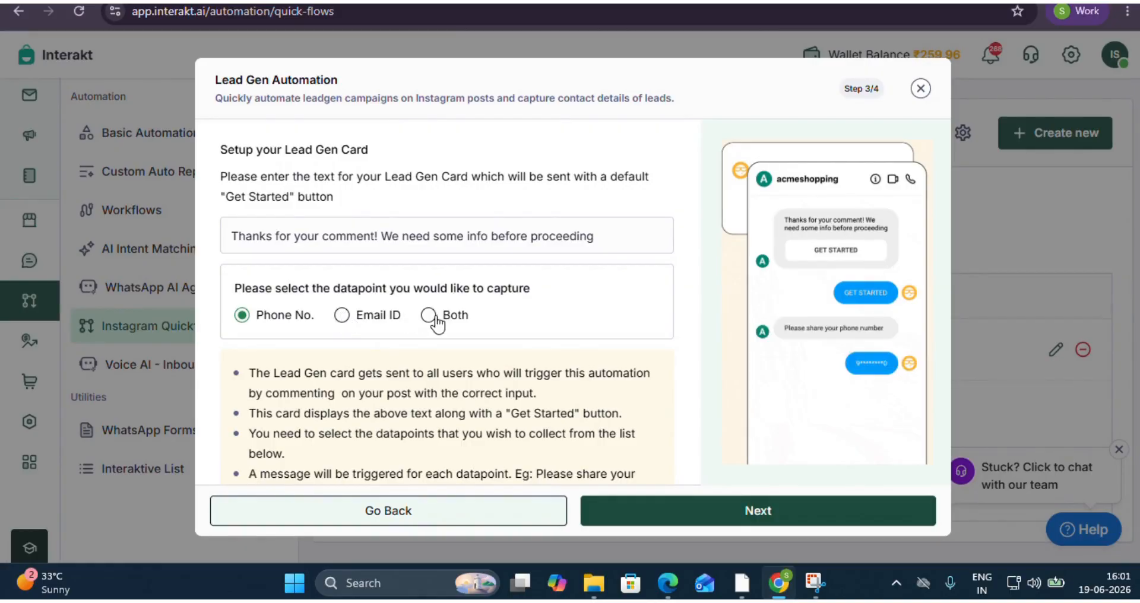
{"action": "scroll", "coordinate": [484, 325], "scroll_direction": "down", "scroll_amount": 2}
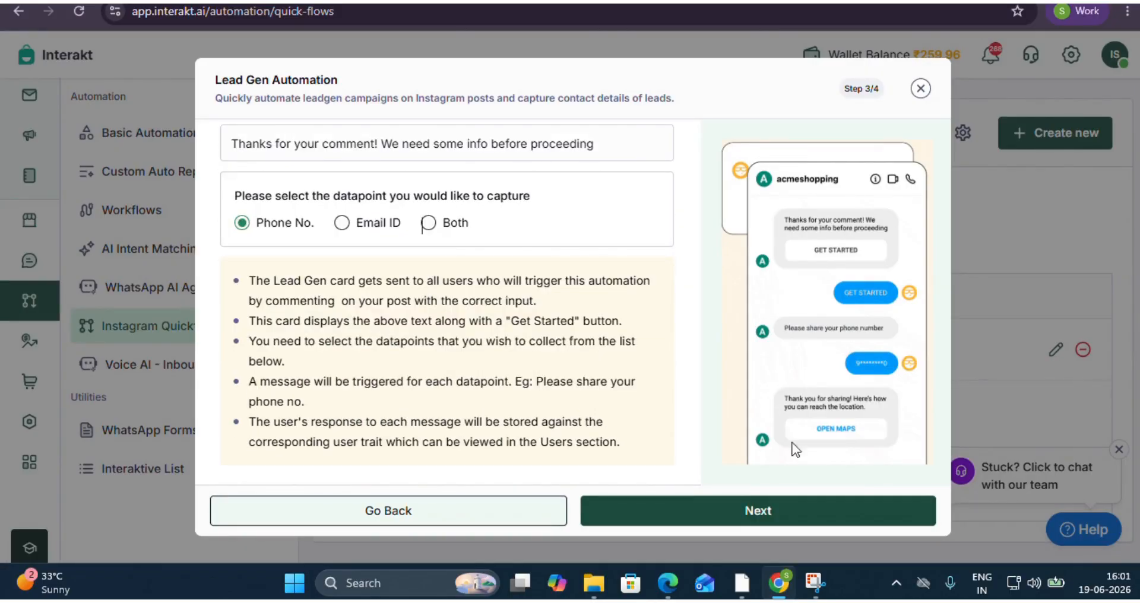
{"action": "scroll", "coordinate": [628, 384], "scroll_direction": "up", "scroll_amount": 2}
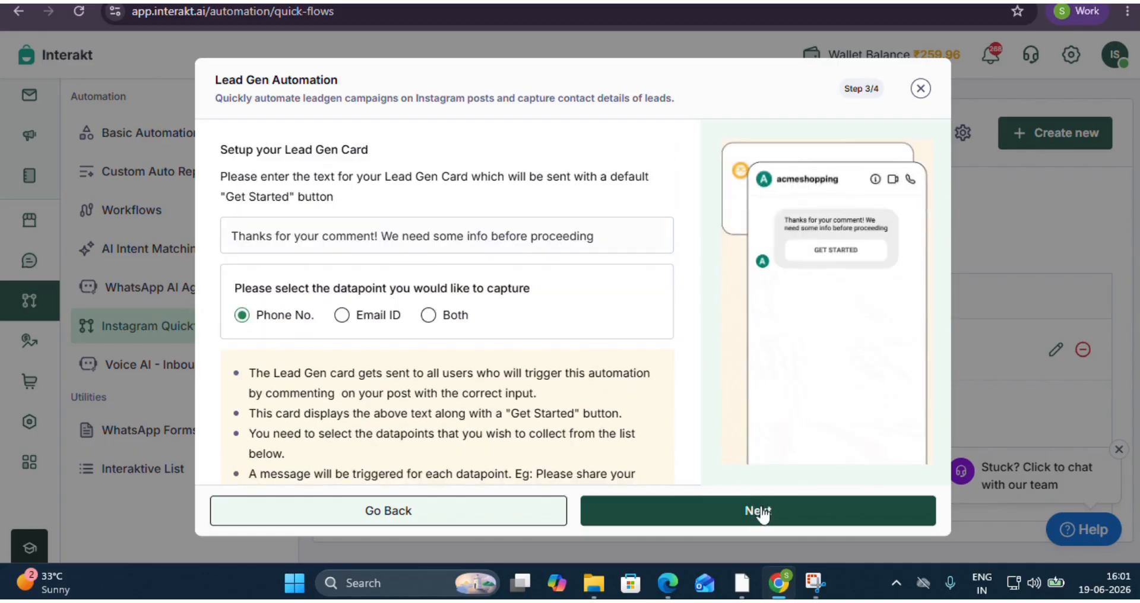
{"action": "left_click", "coordinate": [757, 511]}
Upload shiv_parvati.jpg to Card 1 of the Lead Gen Confirmation Card, and close the setup without activating it.
{"action": "left_click", "coordinate": [275, 304]}
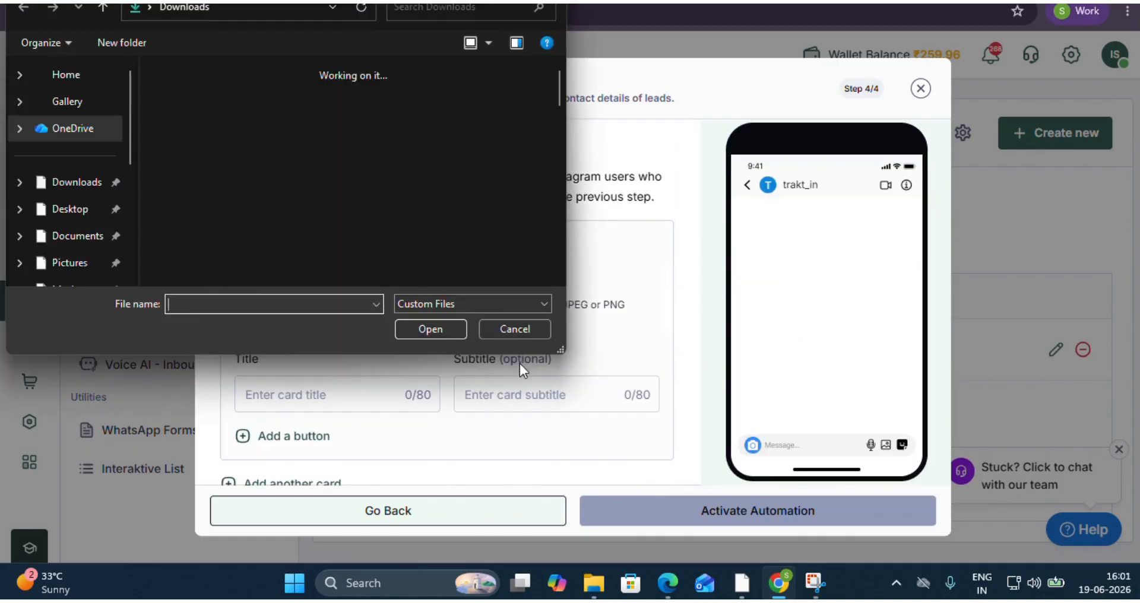
{"action": "left_click", "coordinate": [317, 176]}
{"action": "left_click", "coordinate": [404, 327]}
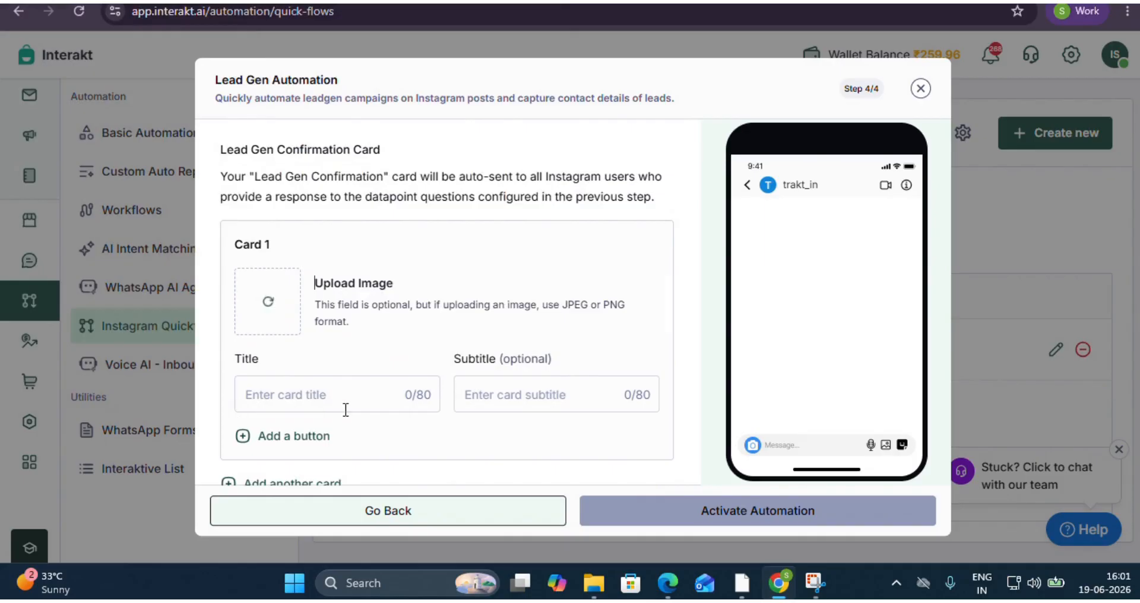
{"action": "scroll", "coordinate": [584, 422], "scroll_direction": "down", "scroll_amount": 2}
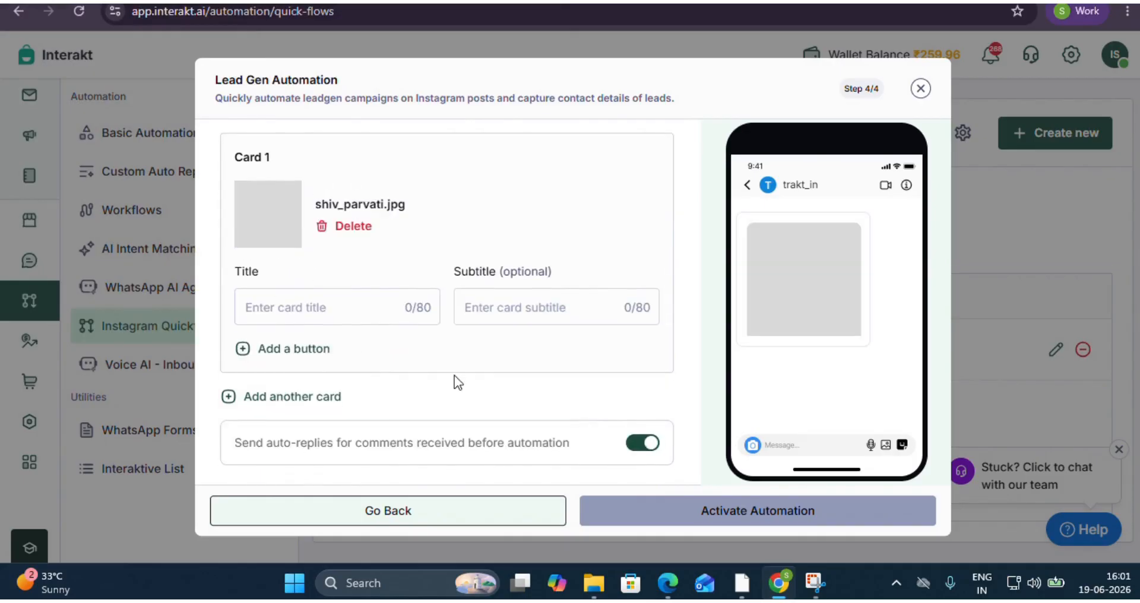
{"action": "scroll", "coordinate": [454, 375], "scroll_direction": "up", "scroll_amount": 2}
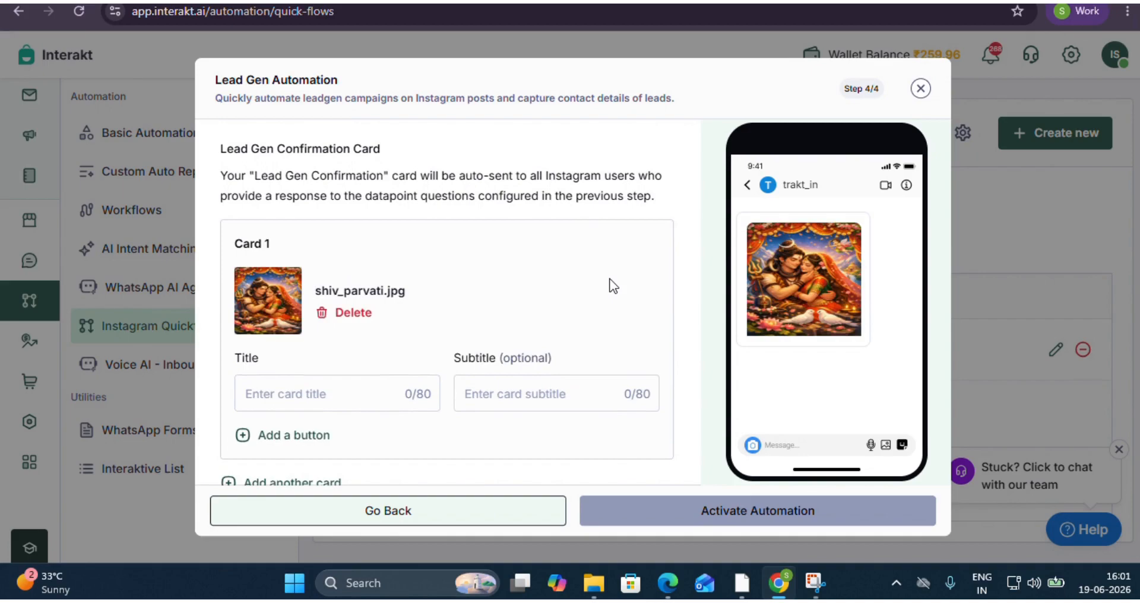
{"action": "left_click", "coordinate": [920, 88]}
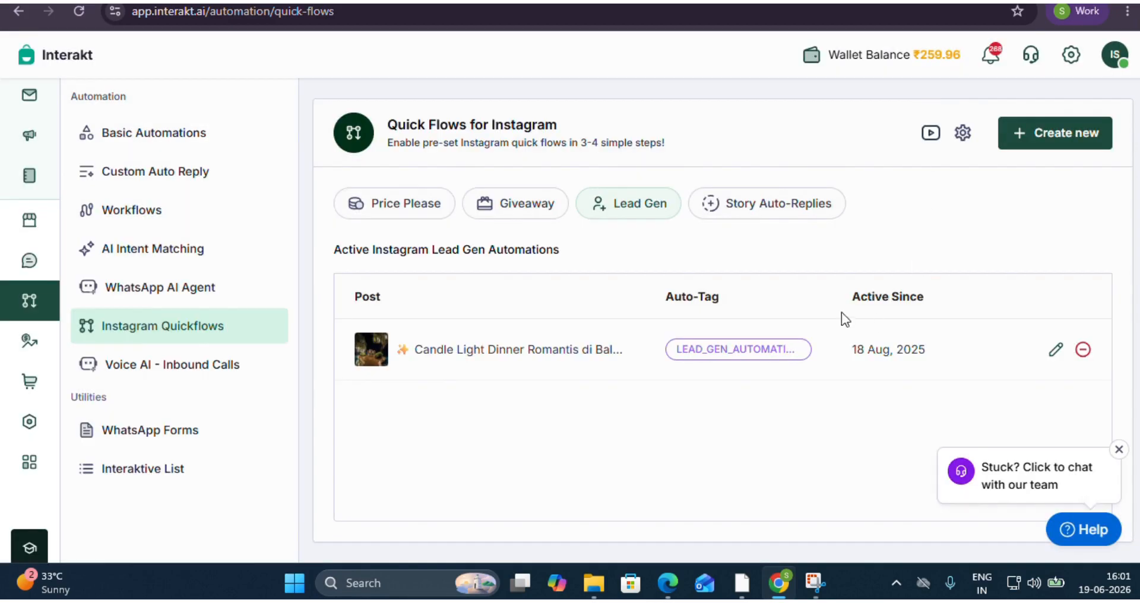
Start a new Story Auto-Replies automation and proceed to its setup.
{"action": "left_click", "coordinate": [767, 203]}
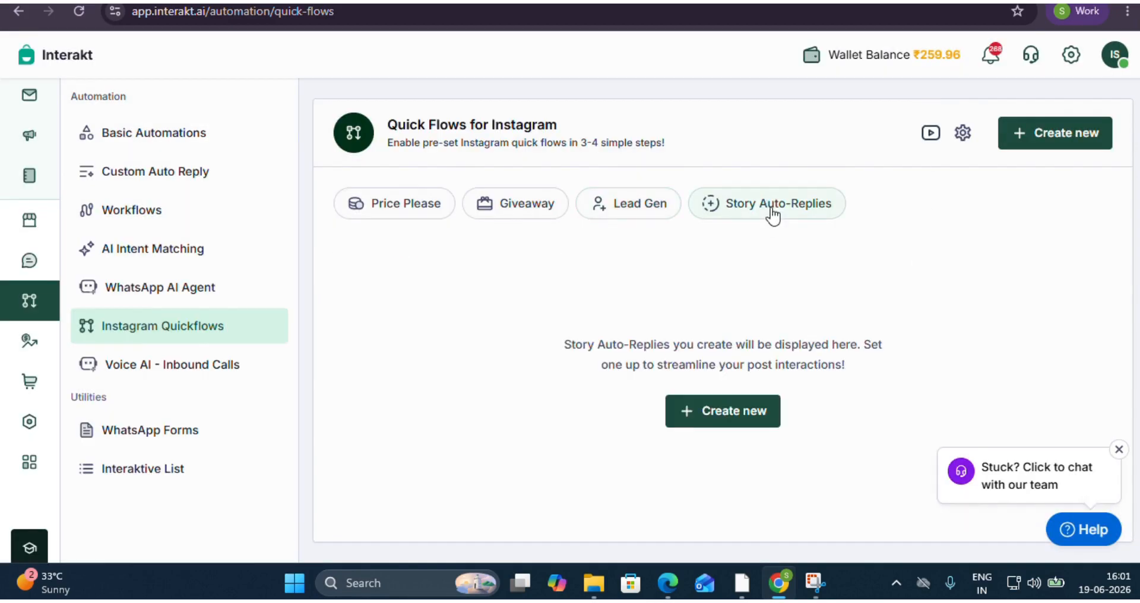
{"action": "left_click", "coordinate": [710, 416]}
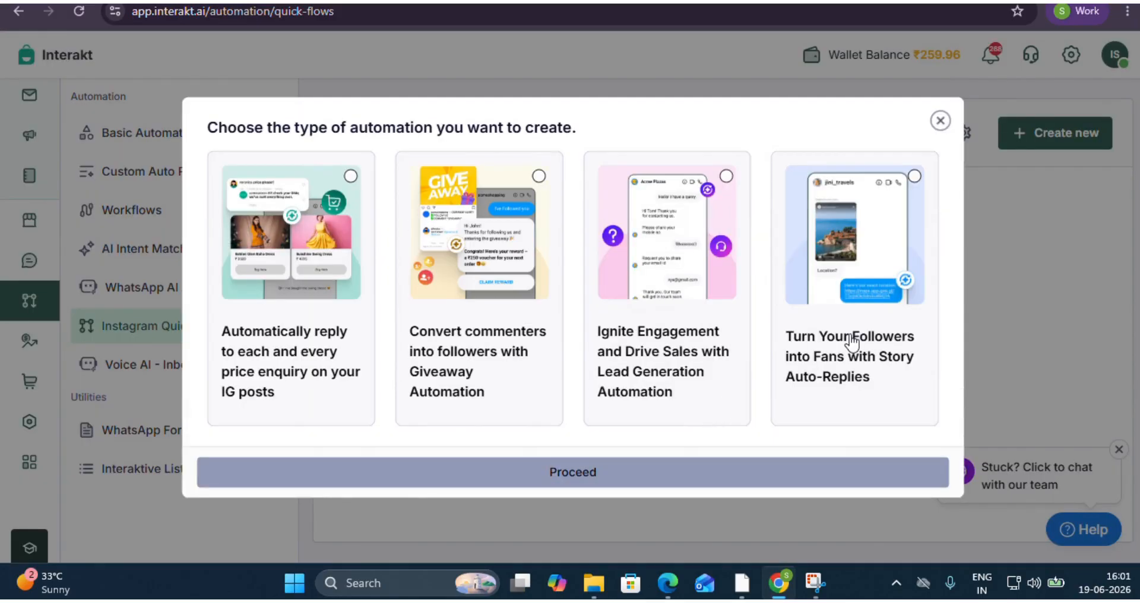
{"action": "left_click", "coordinate": [851, 342]}
{"action": "left_click", "coordinate": [683, 475]}
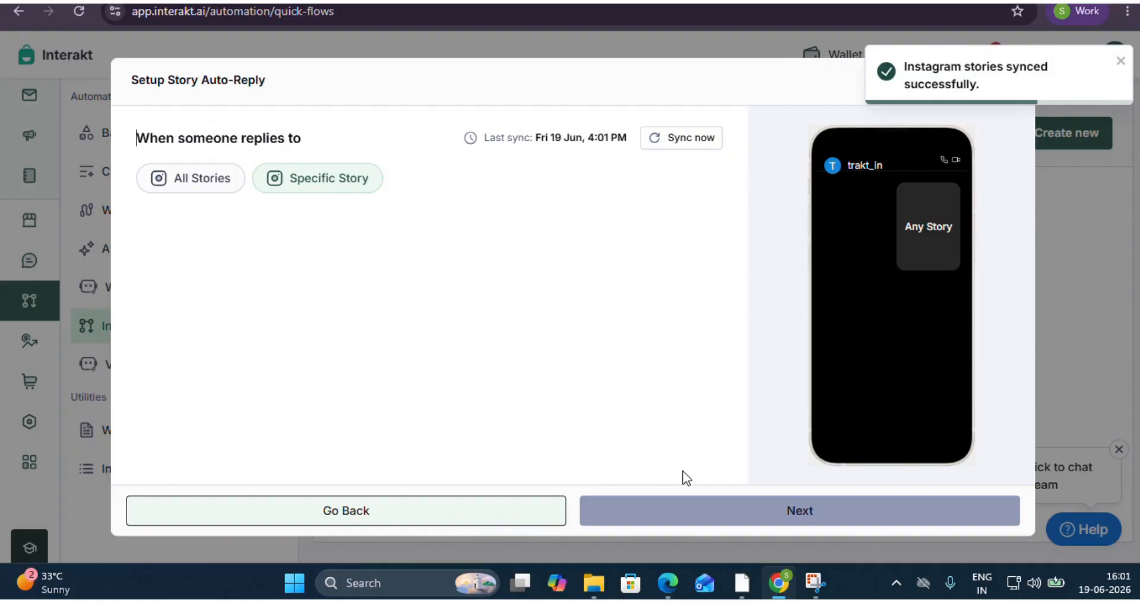
Examine the All Stories and Specific Story options for the story auto-reply, and close the setup.
{"action": "left_click", "coordinate": [198, 187]}
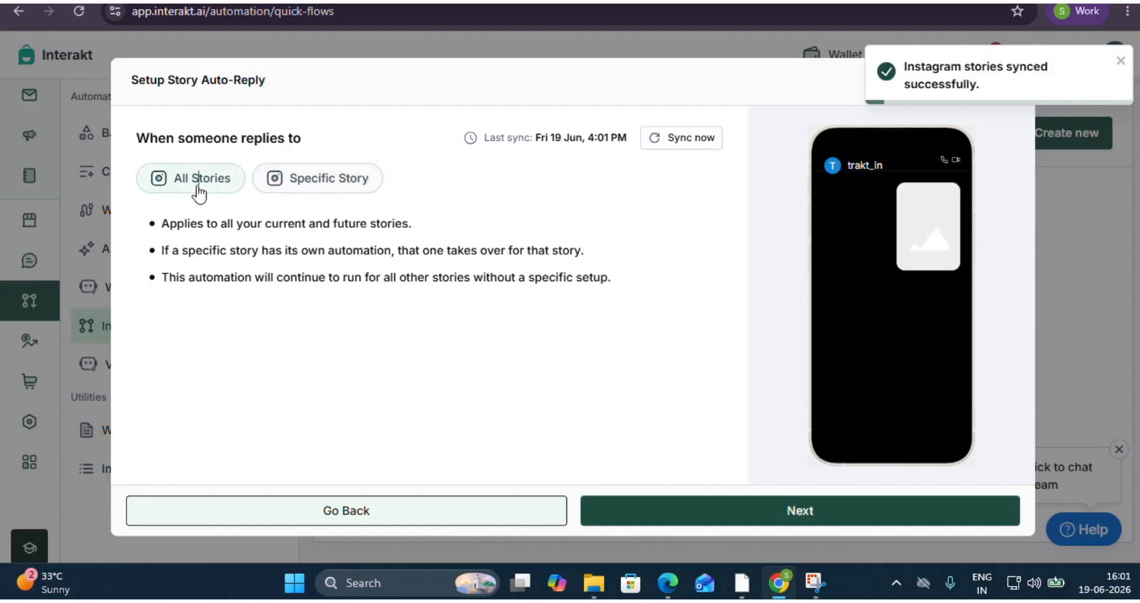
{"action": "left_click", "coordinate": [289, 181]}
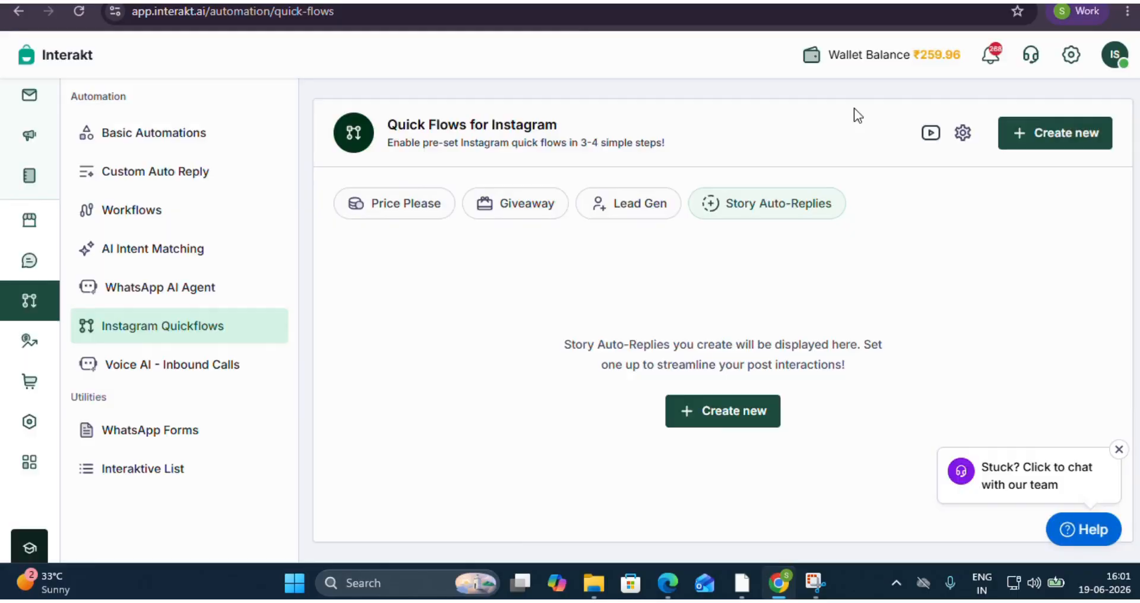
{"action": "left_click", "coordinate": [1004, 82]}
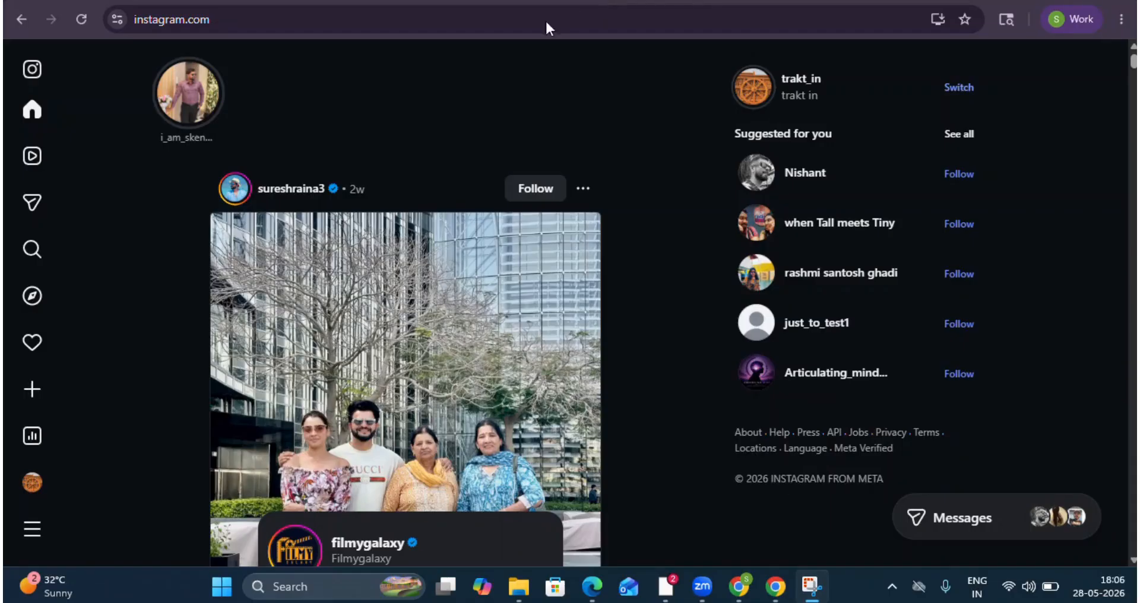
Open the trakt_in profile on Instagram and view its post of the green sports car.
{"action": "mouse_move", "coordinate": [26, 122]}
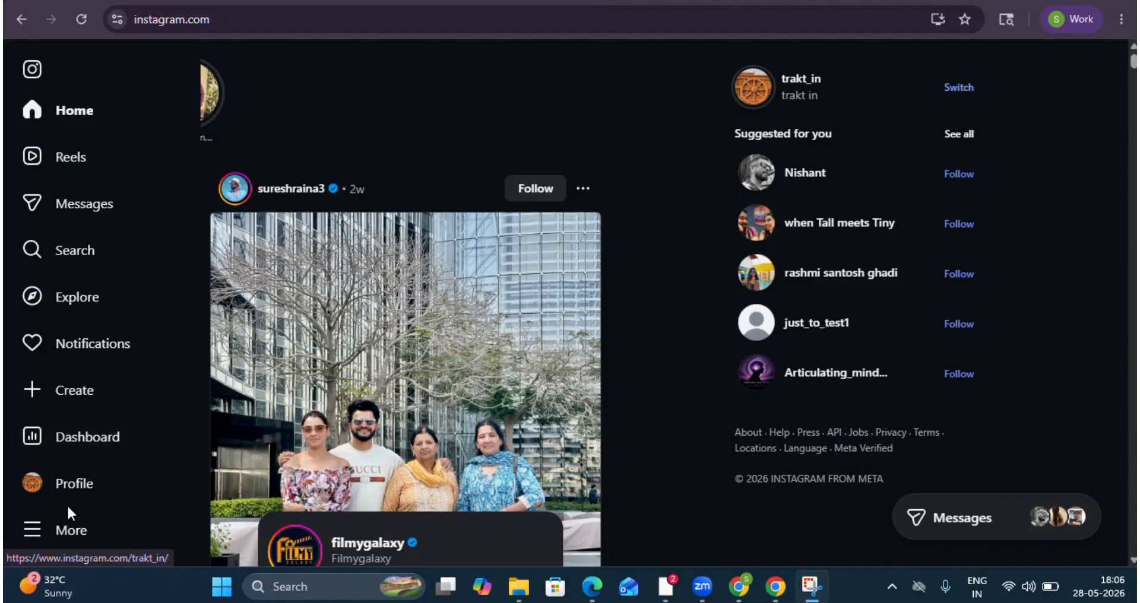
{"action": "left_click", "coordinate": [65, 100]}
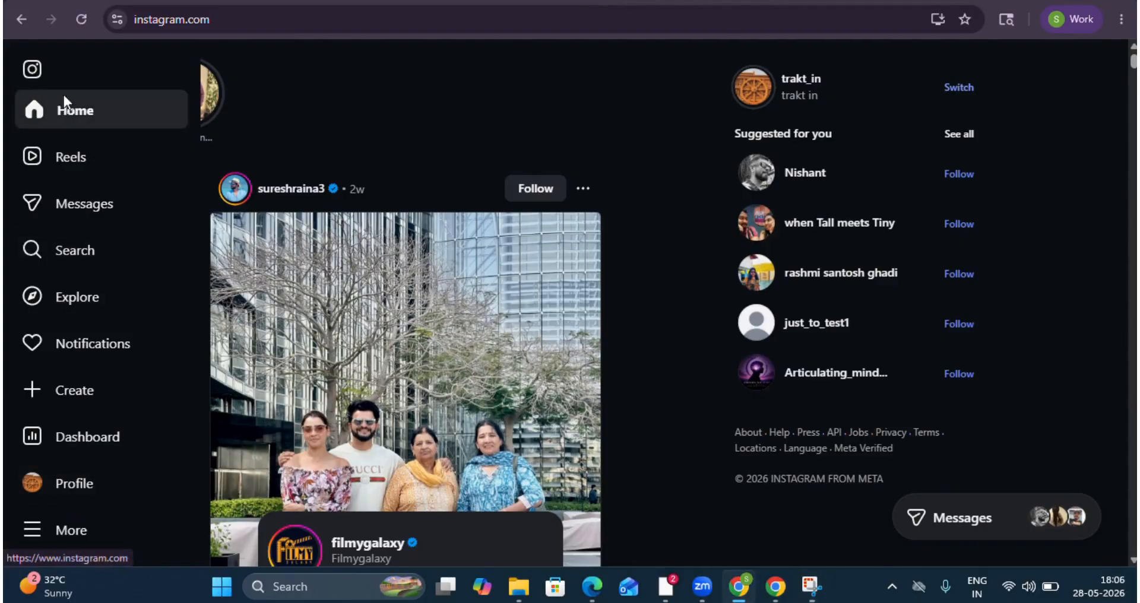
{"action": "left_click", "coordinate": [799, 81]}
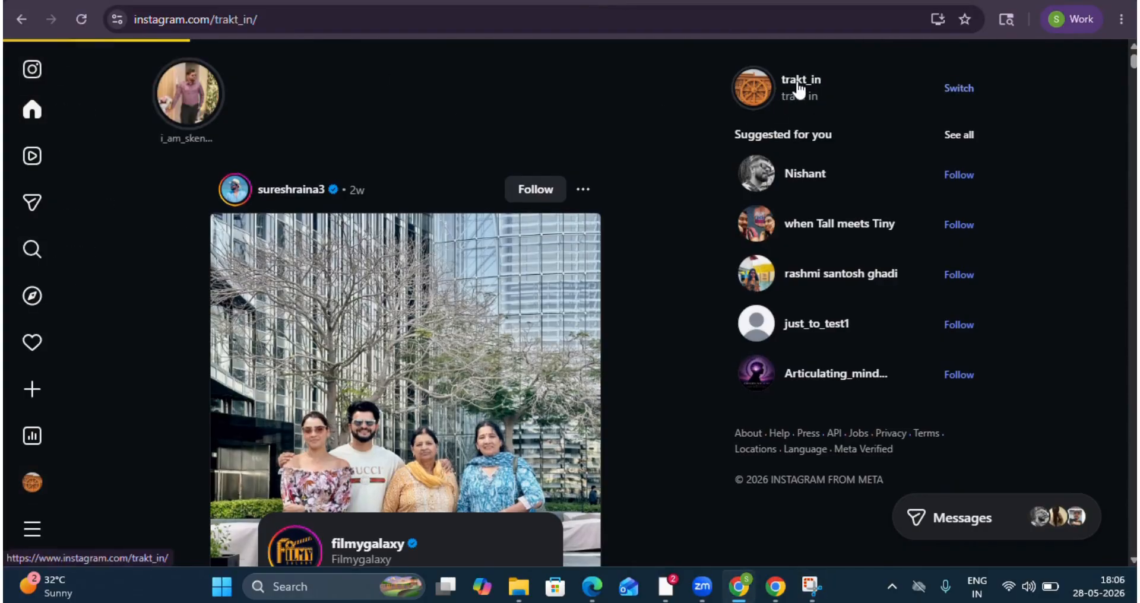
{"action": "scroll", "coordinate": [521, 397], "scroll_direction": "down", "scroll_amount": 6}
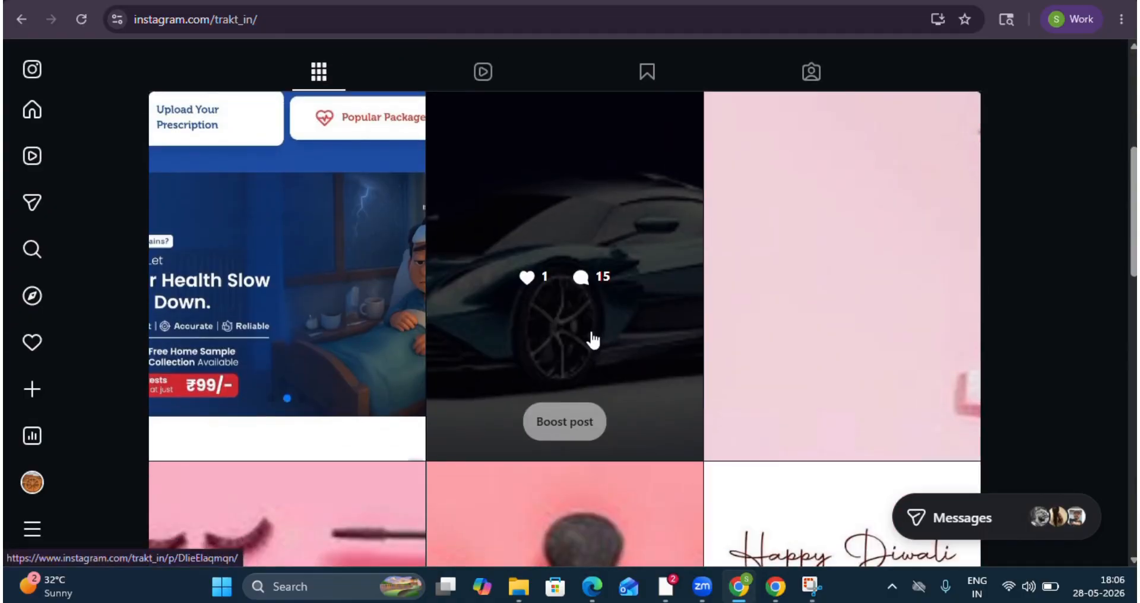
{"action": "left_click", "coordinate": [589, 333]}
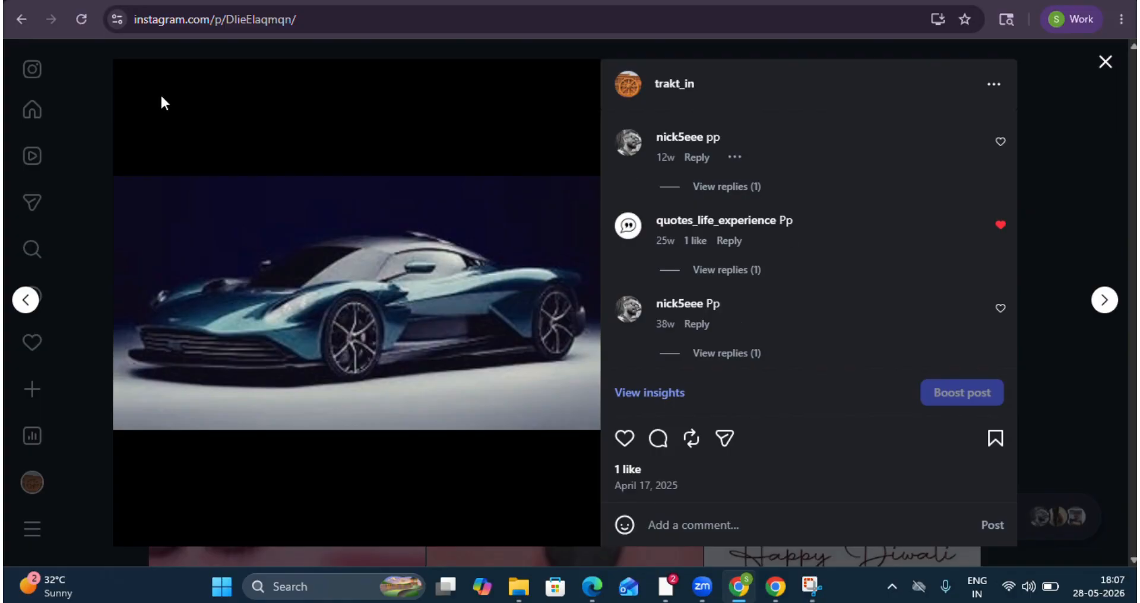
Reload the car post, expand the replies under the newest Pp comment, and read the automatic reply.
{"action": "left_click", "coordinate": [81, 22]}
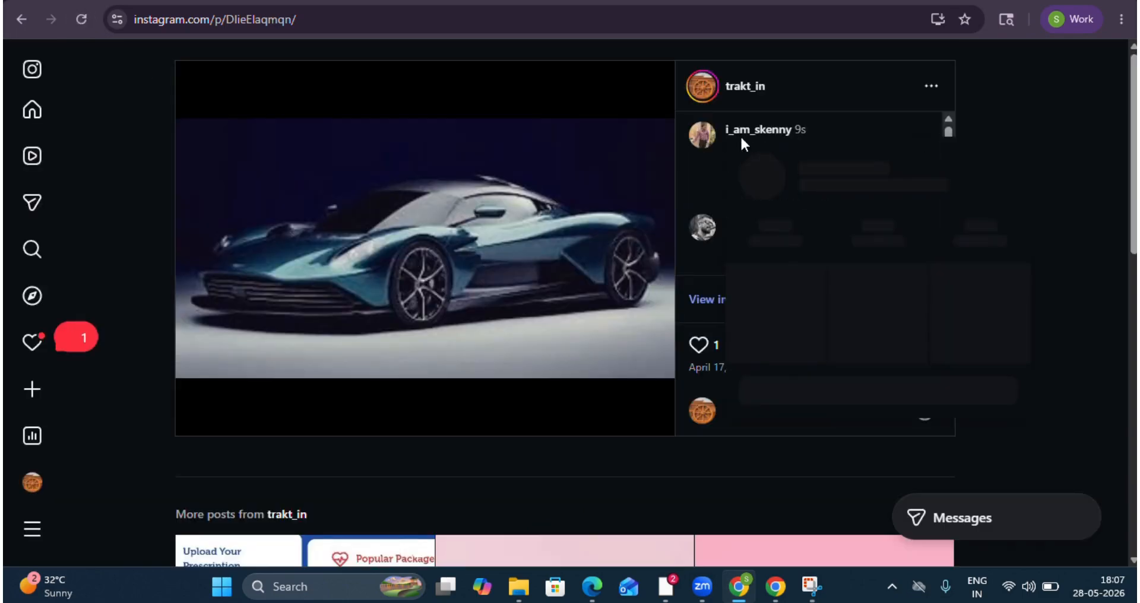
{"action": "left_click", "coordinate": [770, 194]}
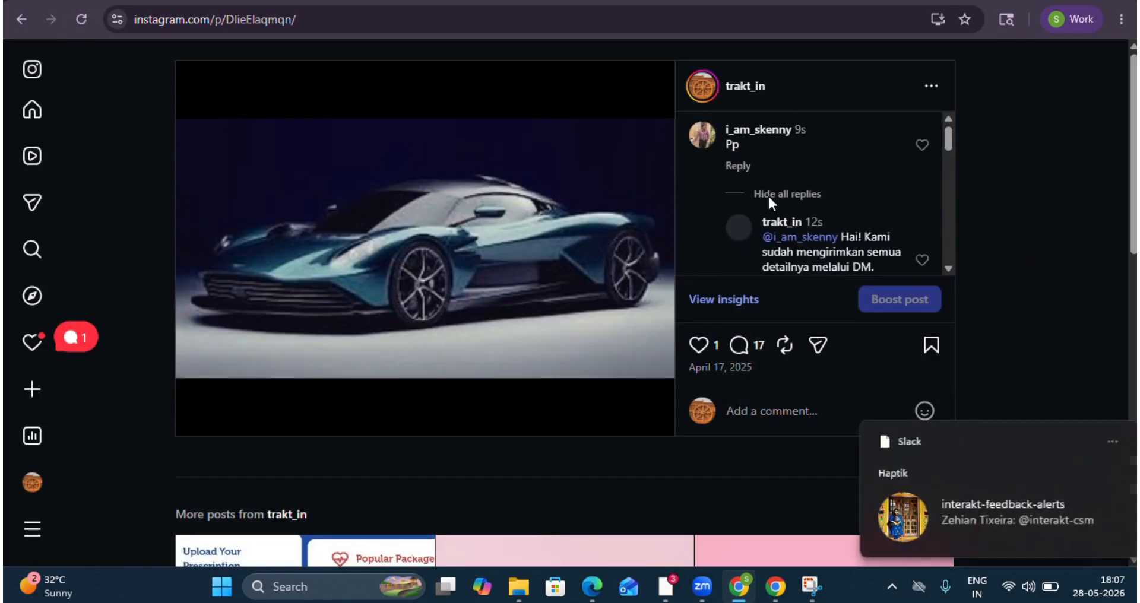
{"action": "scroll", "coordinate": [712, 232], "scroll_direction": "down", "scroll_amount": 1}
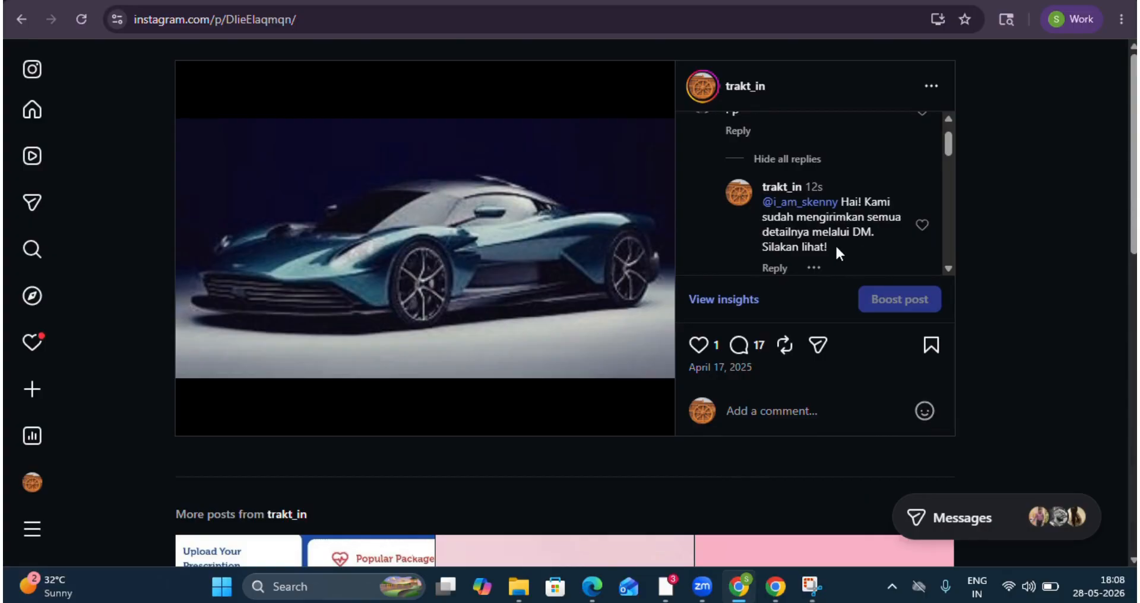
{"action": "scroll", "coordinate": [827, 246], "scroll_direction": "up", "scroll_amount": 1}
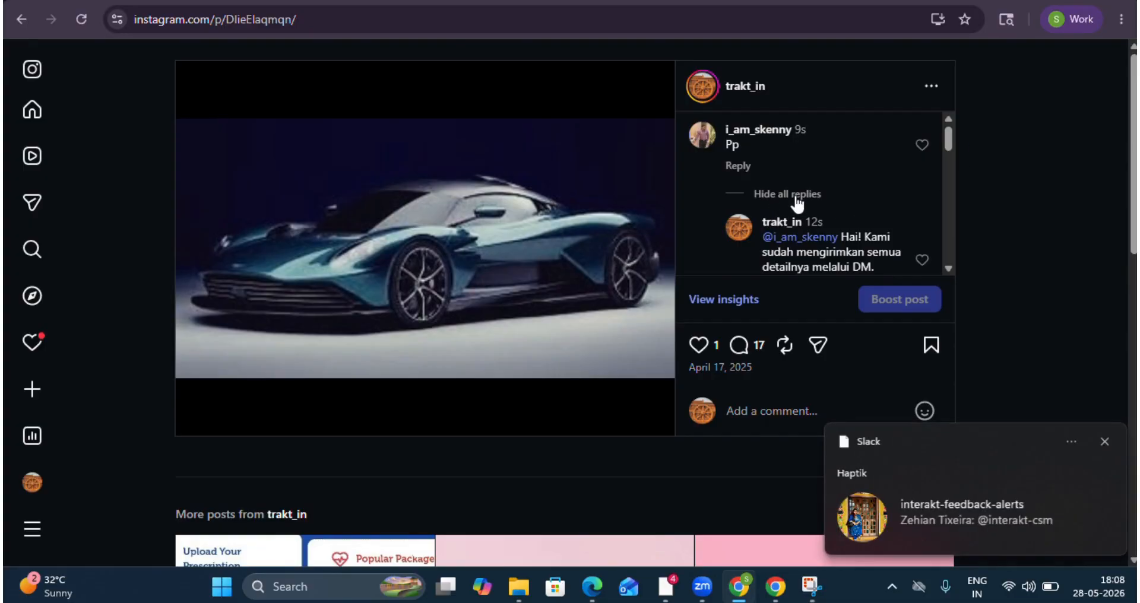
{"action": "left_click", "coordinate": [1104, 443]}
{"action": "scroll", "coordinate": [678, 229], "scroll_direction": "down", "scroll_amount": 1}
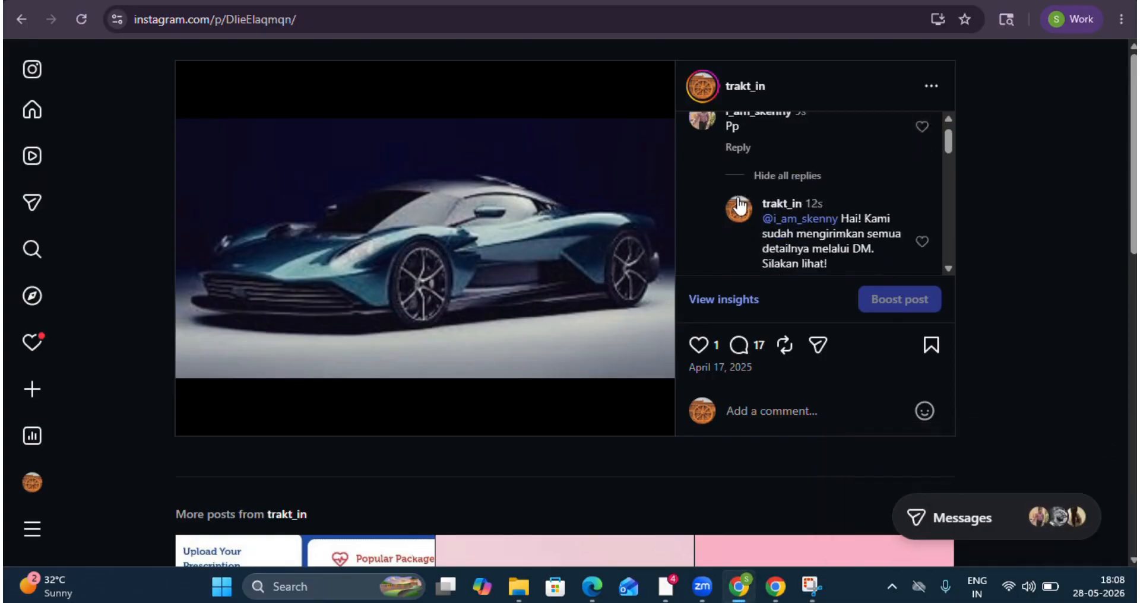
Open the direct messages inbox of the trakt_in account.
{"action": "left_click", "coordinate": [50, 203]}
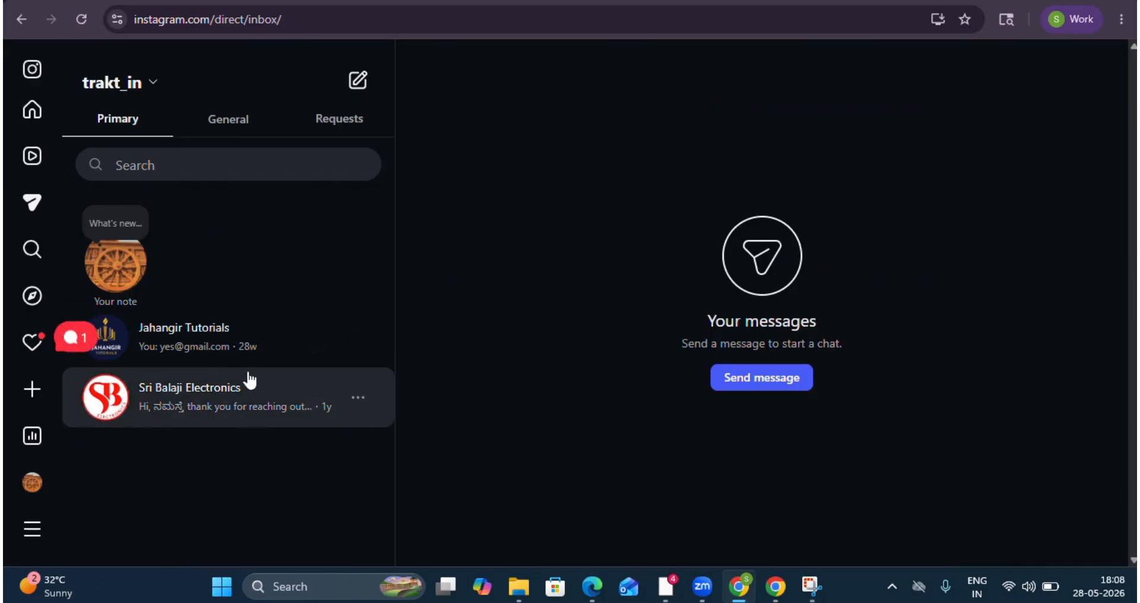